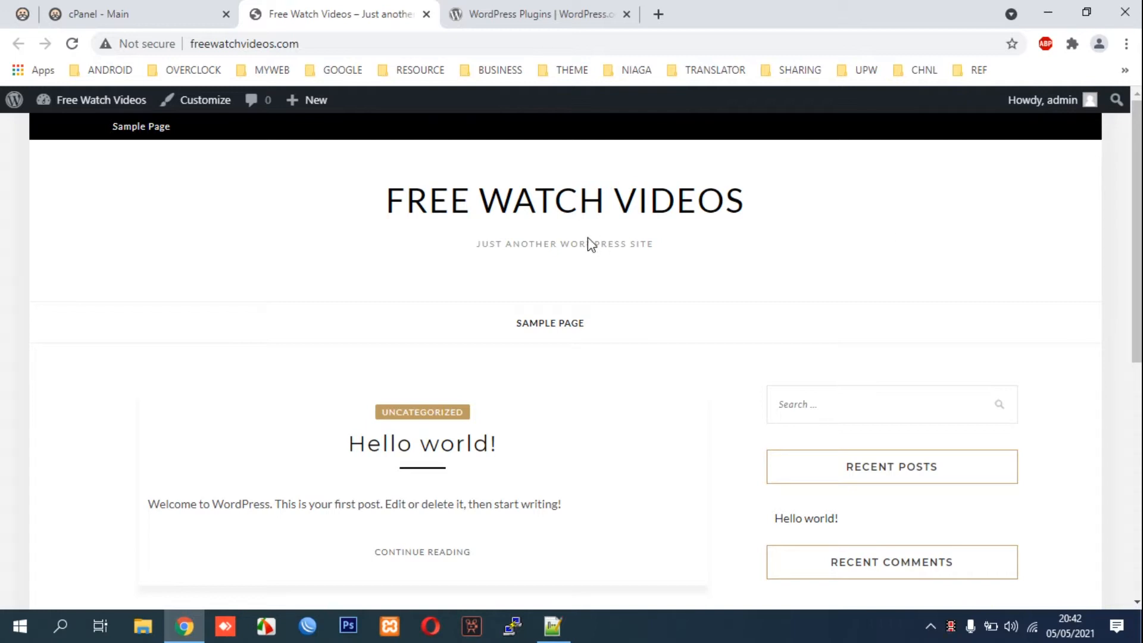
- Go to the site's admin dashboard and open the page for adding new plugins
{"action": "mouse_move", "coordinate": [94, 106]}
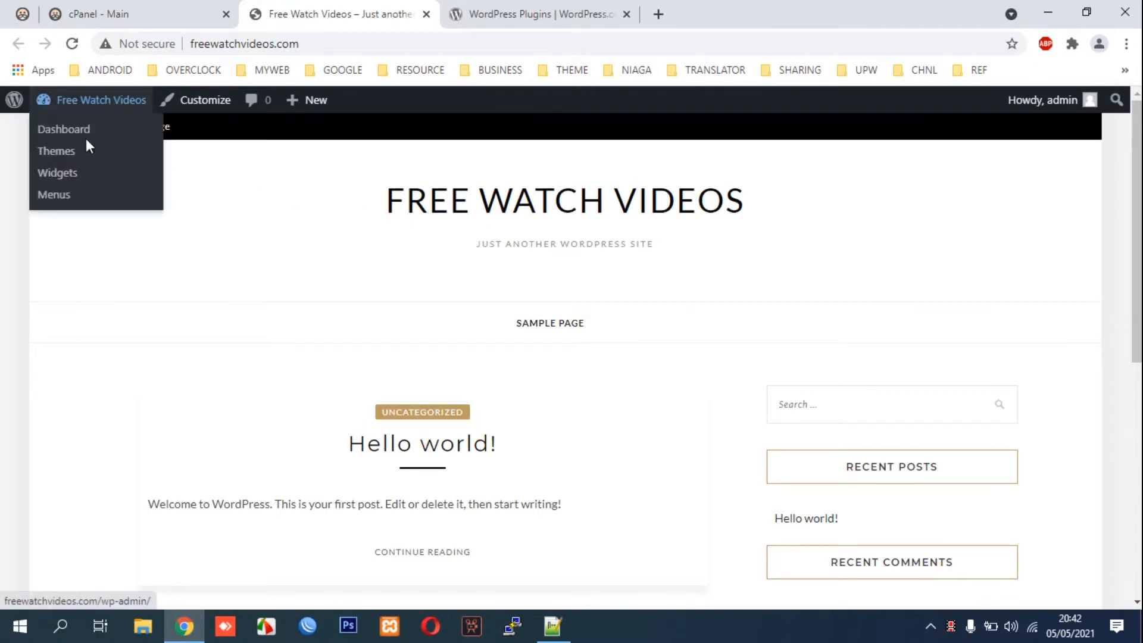
{"action": "left_click", "coordinate": [84, 130]}
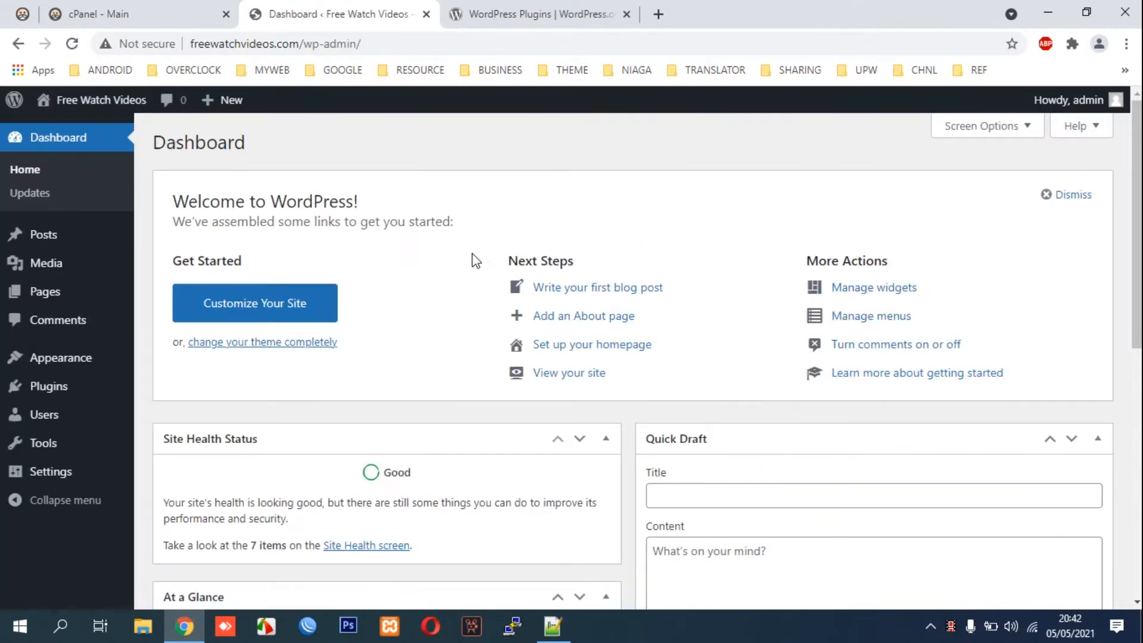
{"action": "mouse_move", "coordinate": [79, 403]}
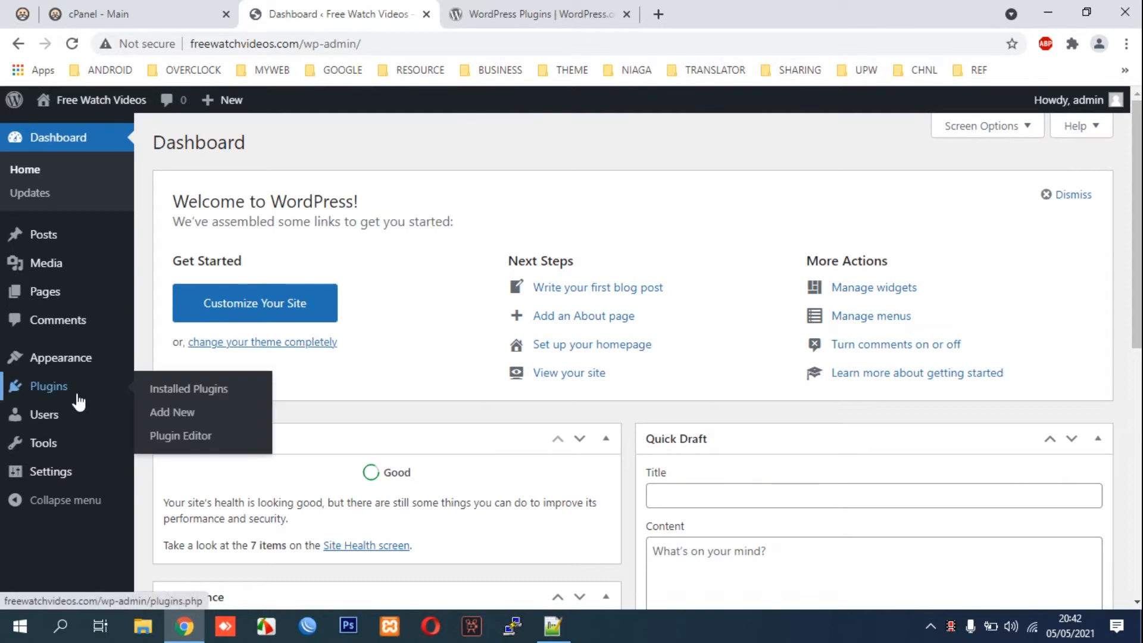
{"action": "left_click", "coordinate": [197, 416]}
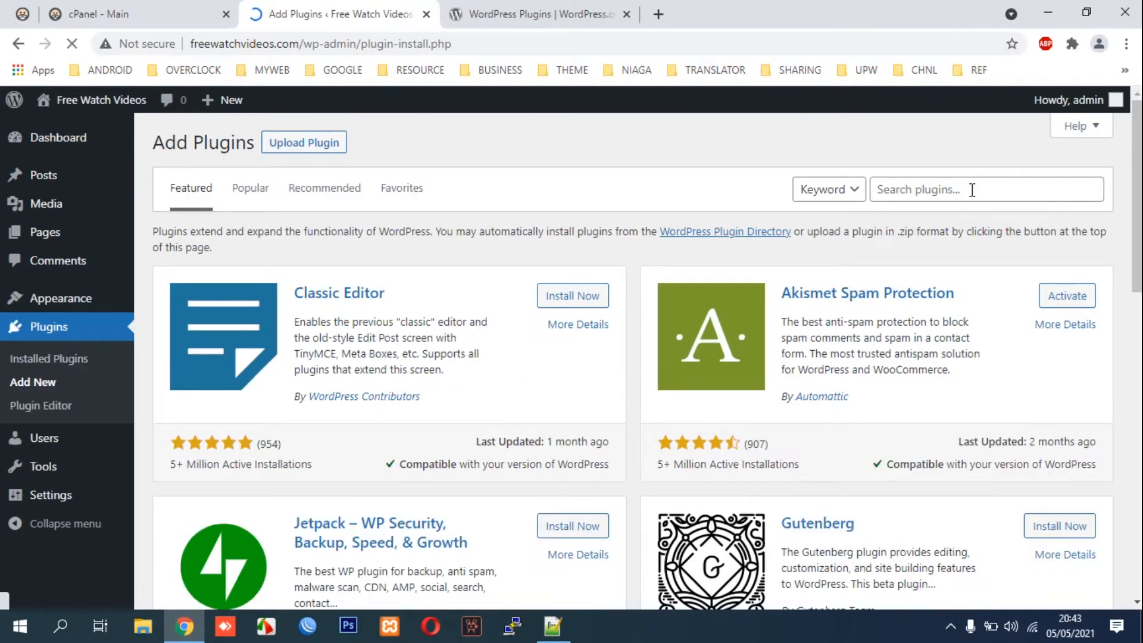
- Search the plugins for "contact form", and install and activate Contact Form 7
{"action": "left_click", "coordinate": [971, 190]}
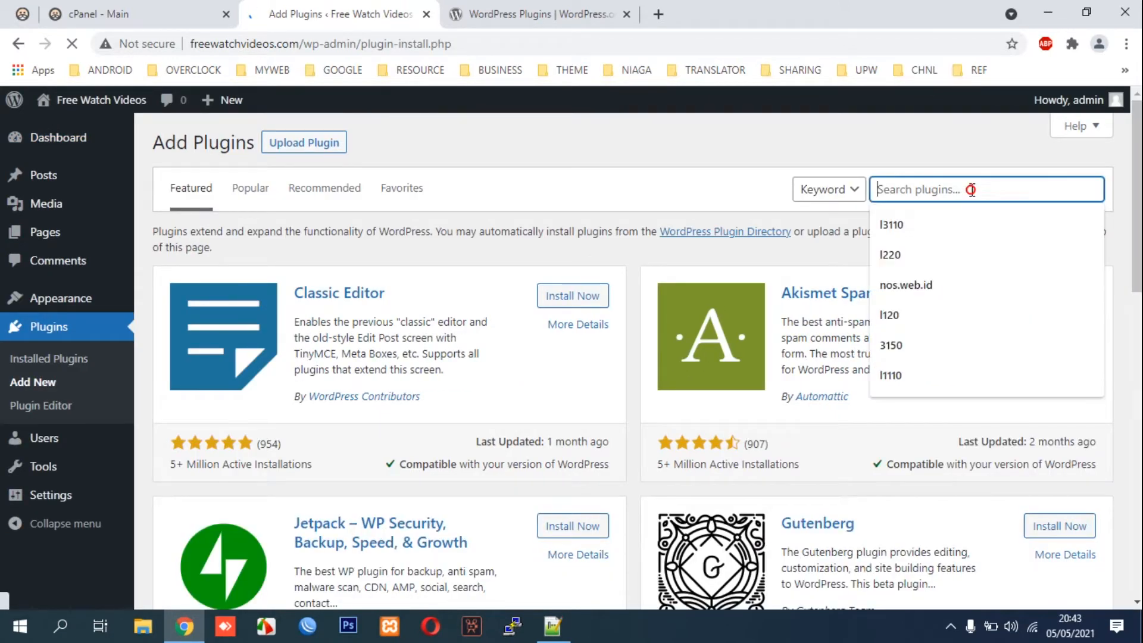
{"action": "type", "text": "conta"}
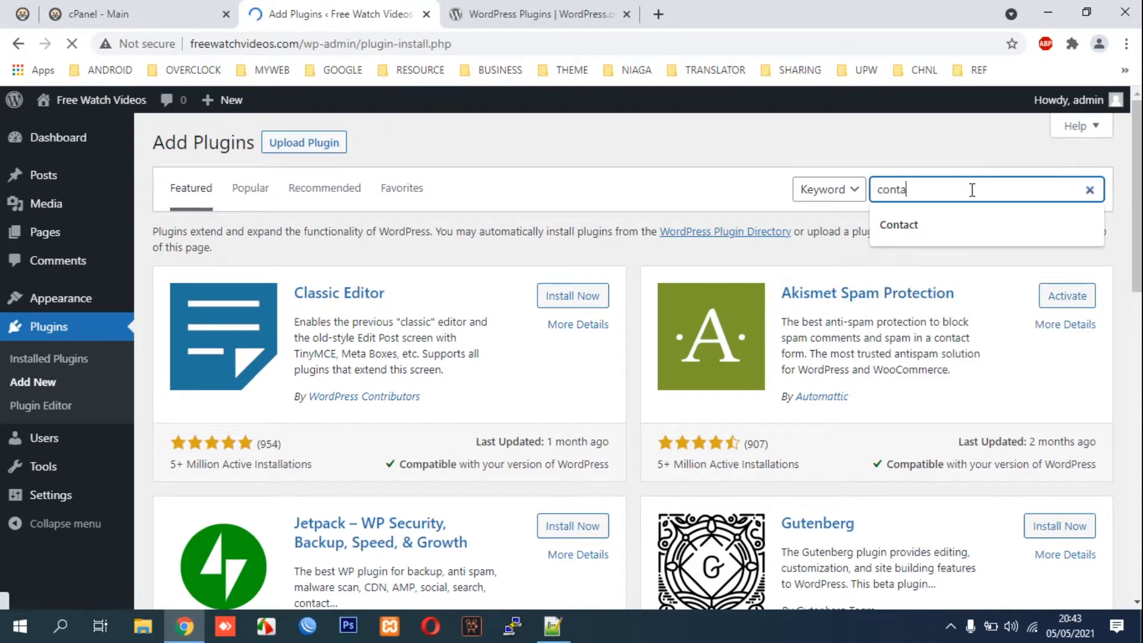
{"action": "type", "text": "ct form"}
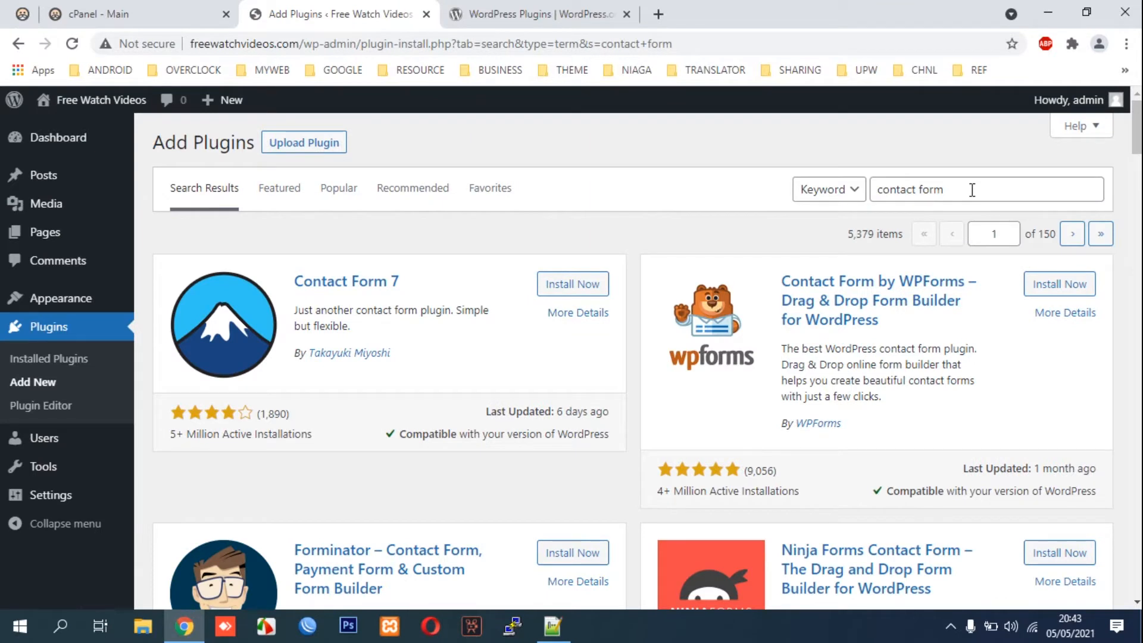
{"action": "left_click", "coordinate": [577, 284]}
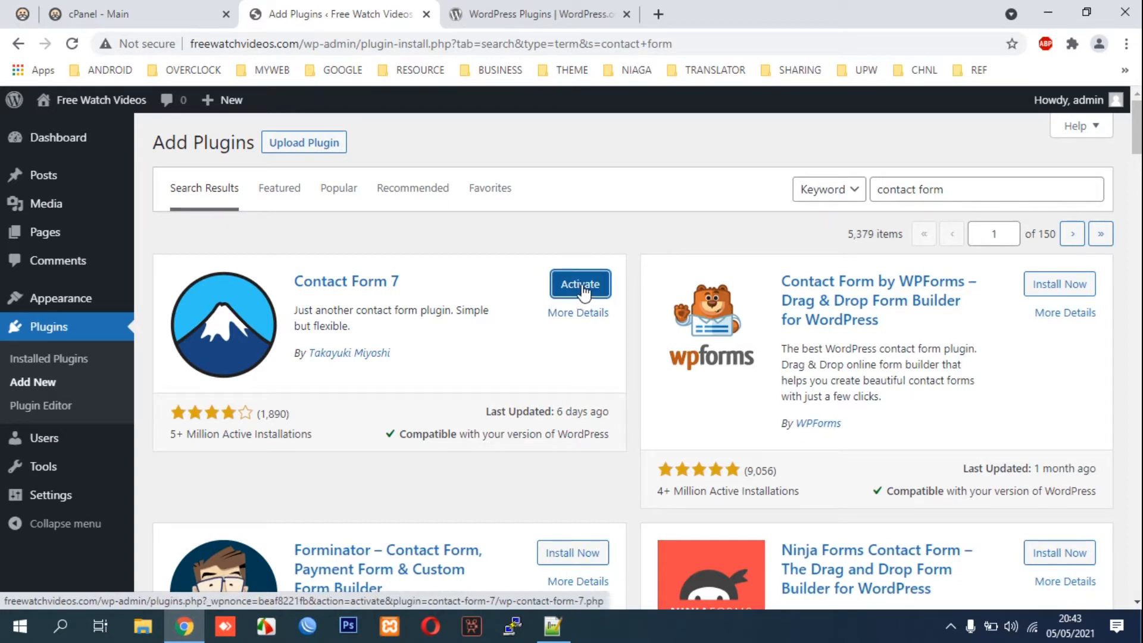
{"action": "left_click", "coordinate": [580, 286]}
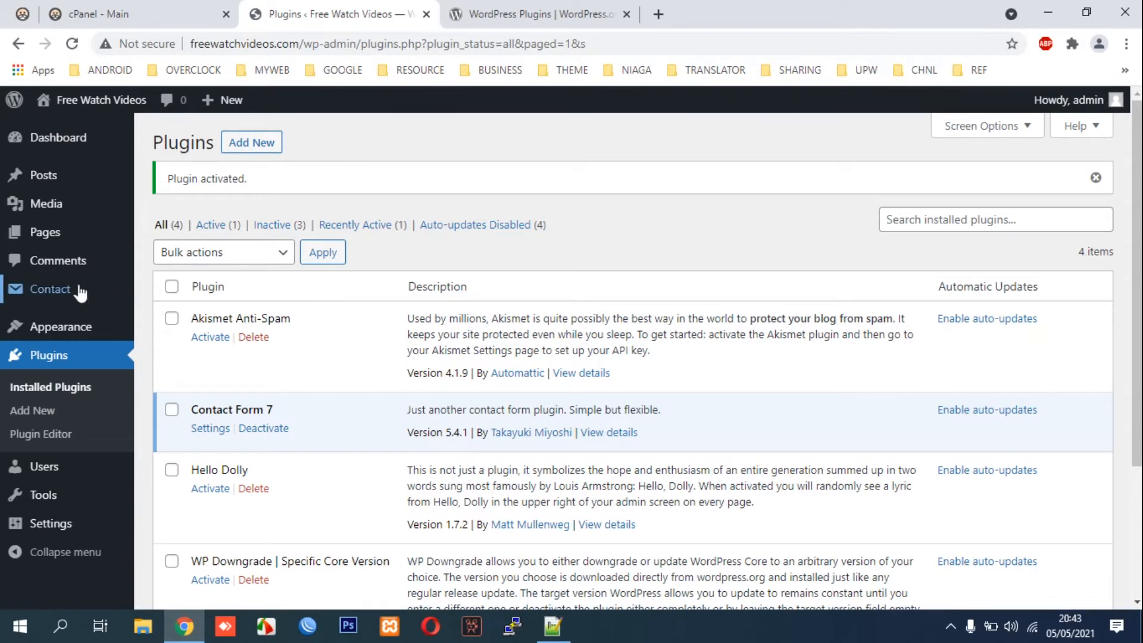
- Copy the shortcode of Contact form 1 from the list of contact forms
{"action": "mouse_move", "coordinate": [66, 291]}
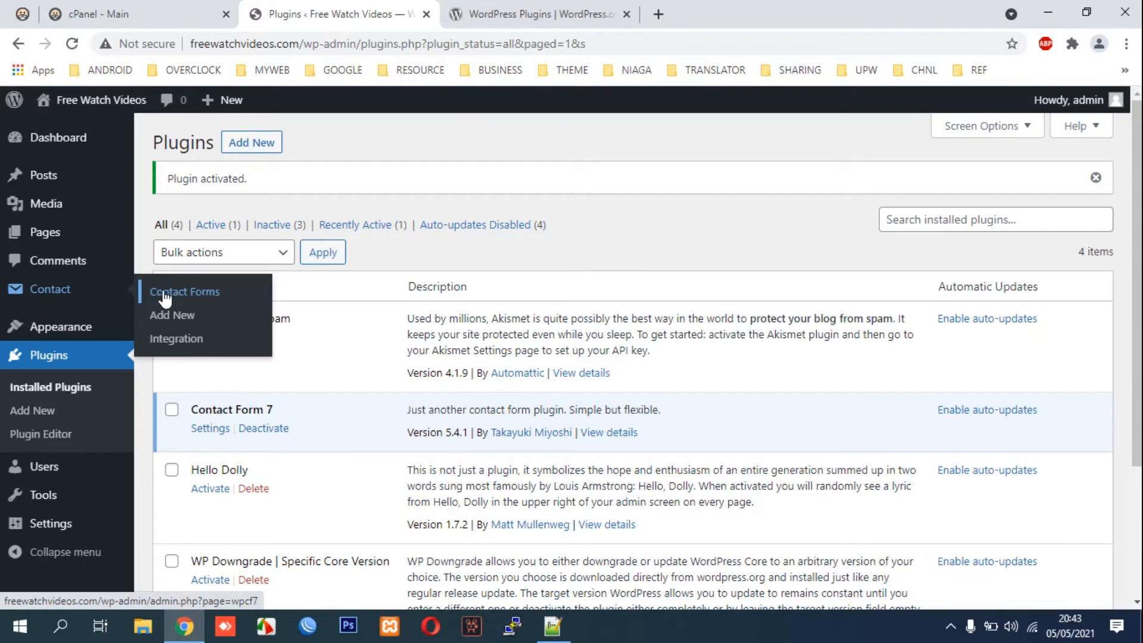
{"action": "left_click", "coordinate": [197, 293]}
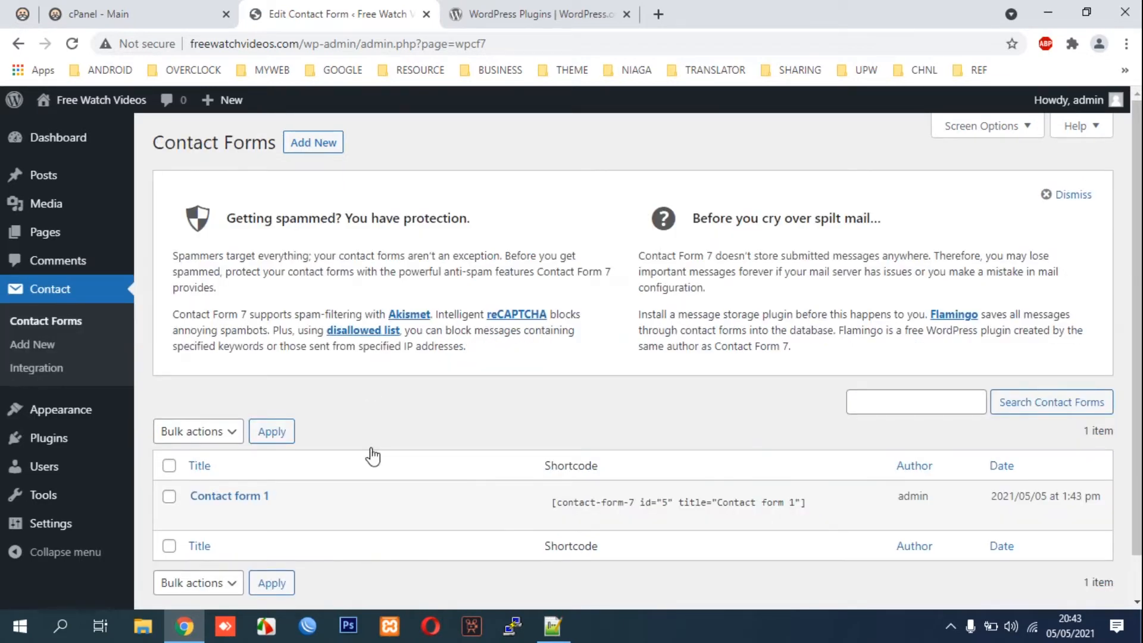
{"action": "left_click", "coordinate": [563, 499]}
{"action": "right_click", "coordinate": [743, 500]}
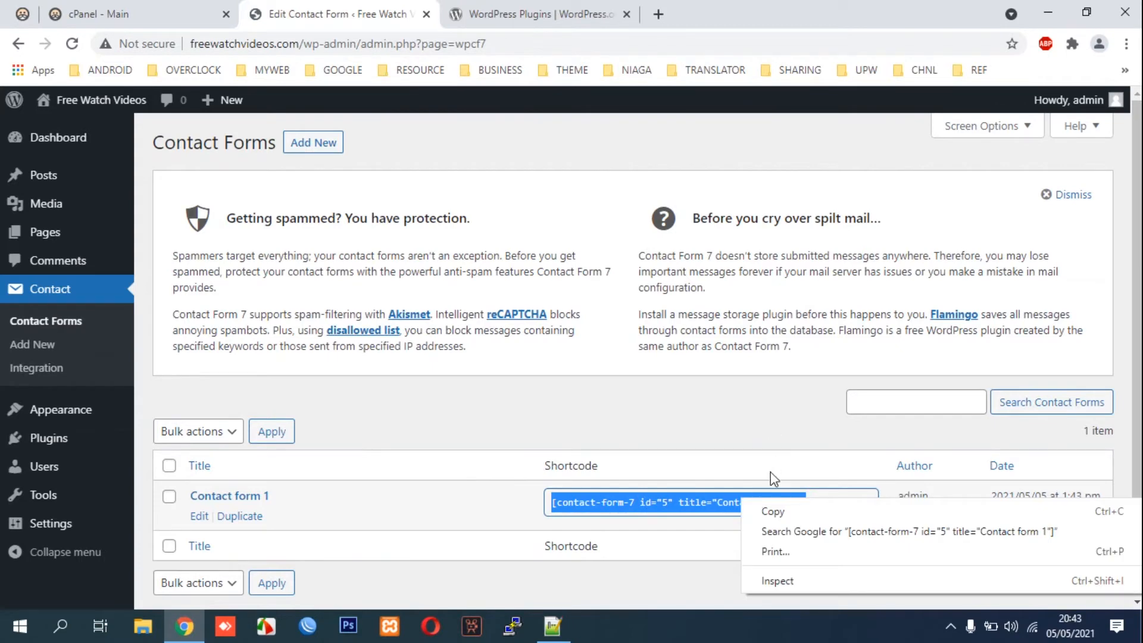
{"action": "left_click", "coordinate": [772, 511]}
- Create a new page titled "Contact"
{"action": "mouse_move", "coordinate": [65, 205]}
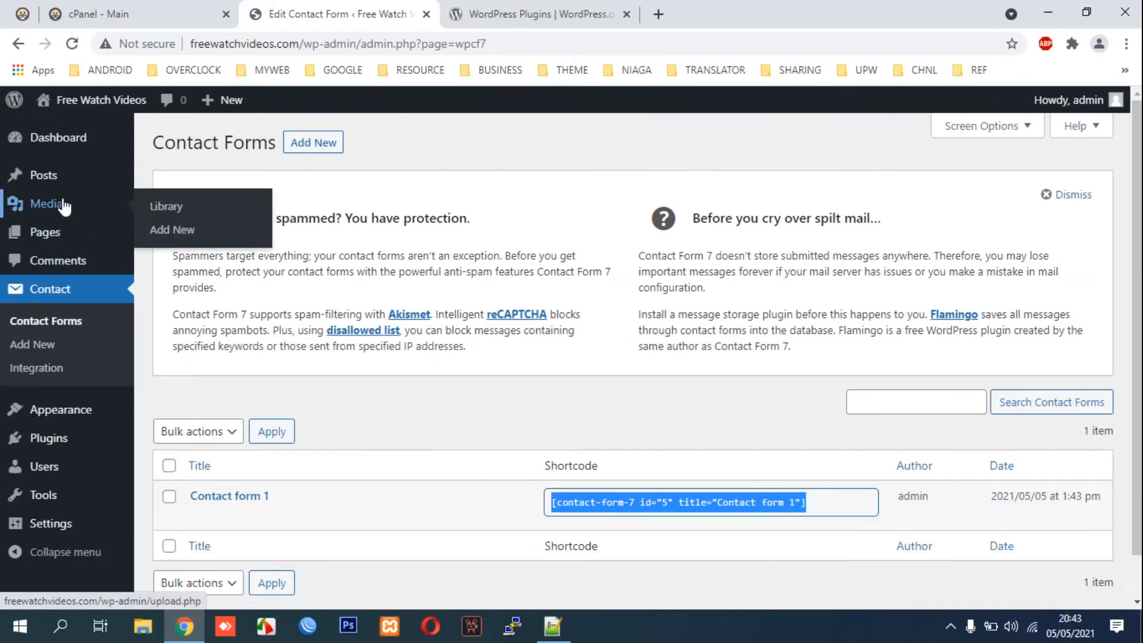
{"action": "mouse_move", "coordinate": [76, 235]}
{"action": "left_click", "coordinate": [150, 257]}
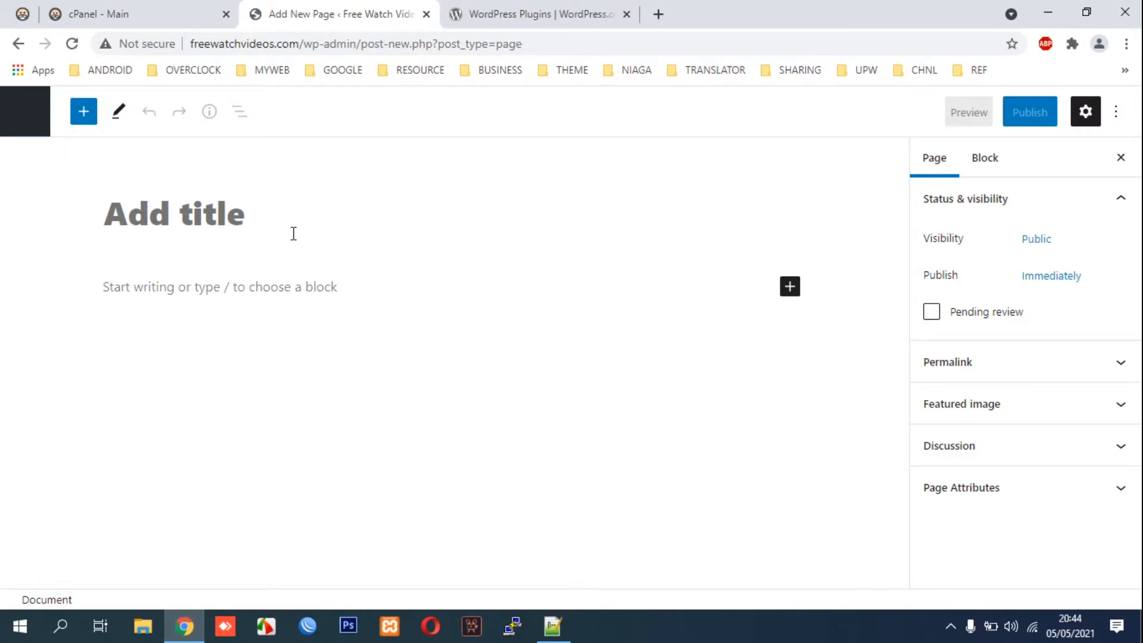
{"action": "type", "text": "Contact"}
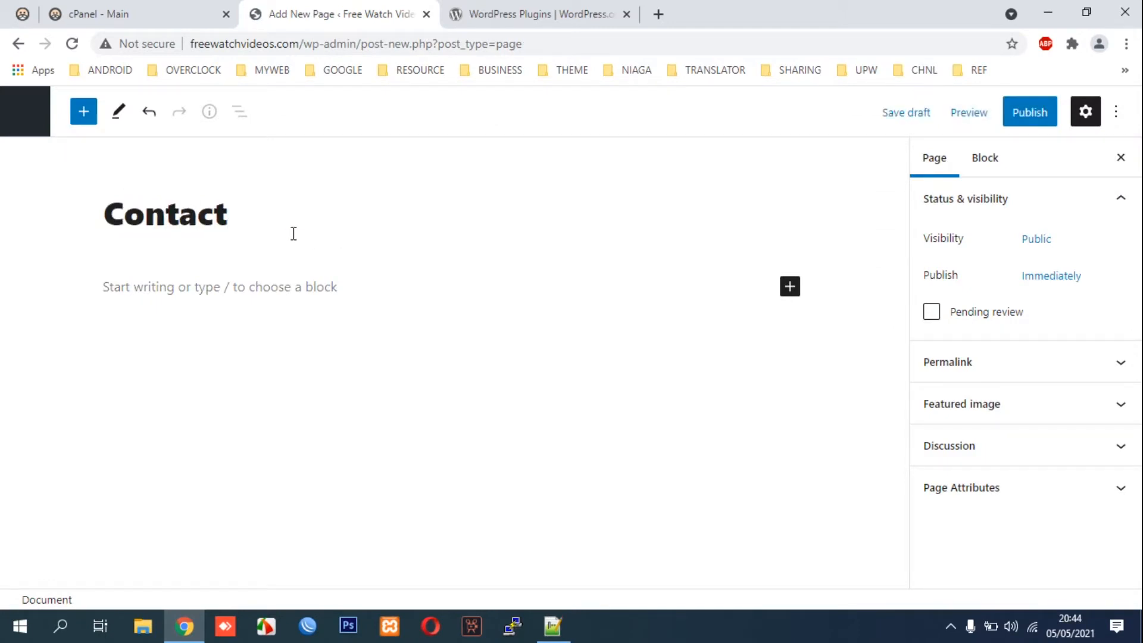
- Add a Shortcode block containing [contact-form-7 id="5" title="Contact form 1"] to the Contact page and publish it
{"action": "left_click", "coordinate": [303, 276]}
{"action": "left_click", "coordinate": [790, 287]}
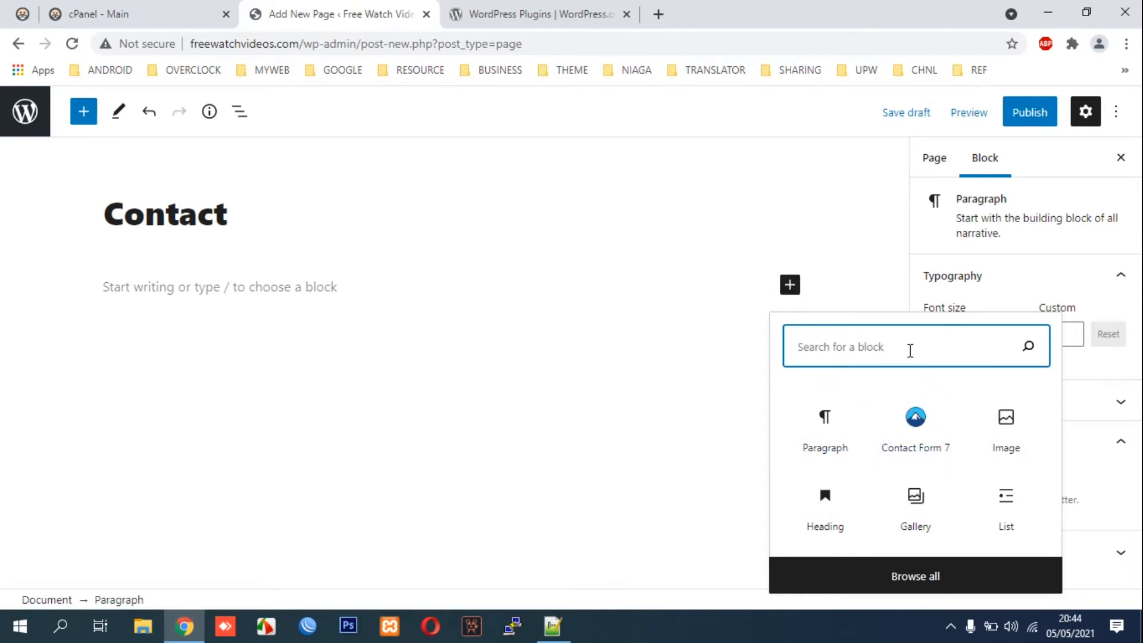
{"action": "type", "text": "s"}
{"action": "left_click", "coordinate": [842, 434]}
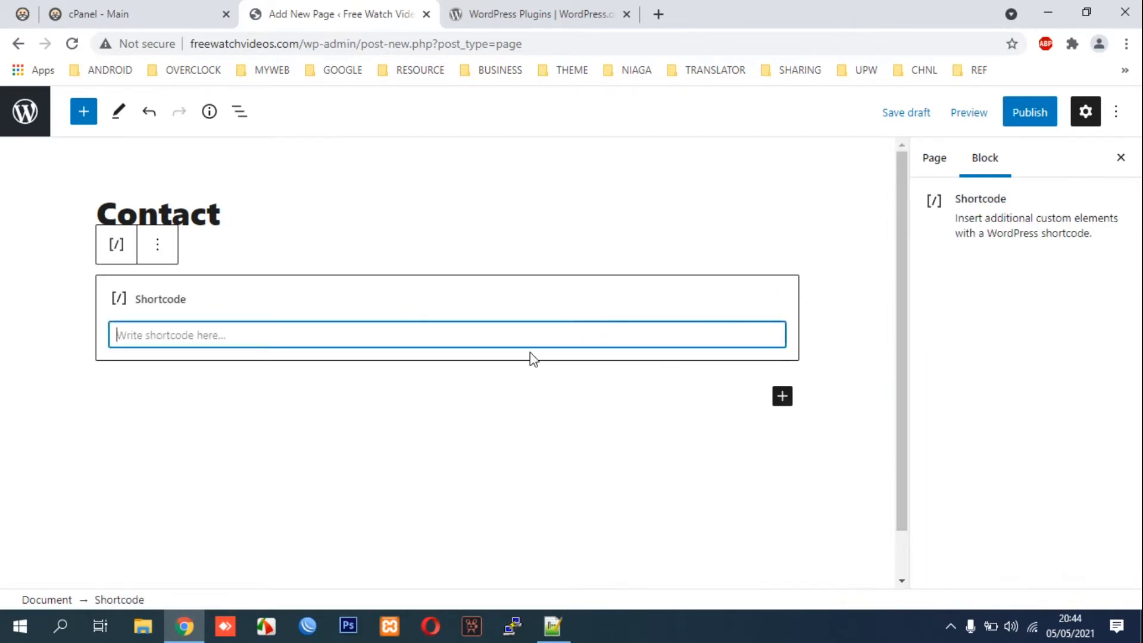
{"action": "key", "text": "ctrl+v"}
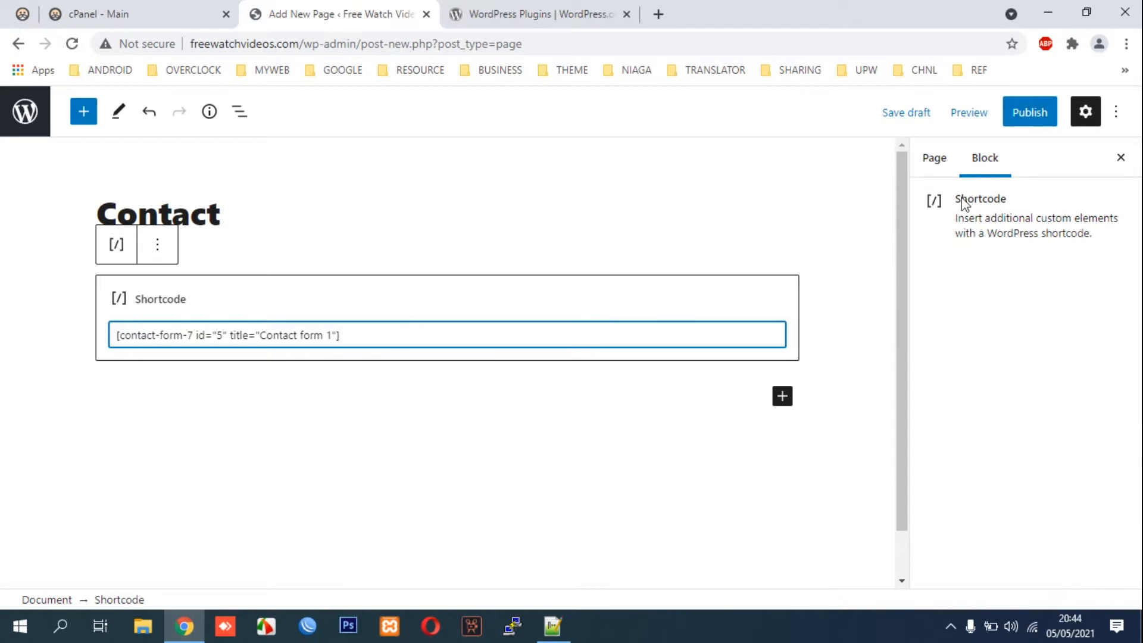
{"action": "left_click", "coordinate": [1028, 112]}
{"action": "left_click", "coordinate": [1015, 113]}
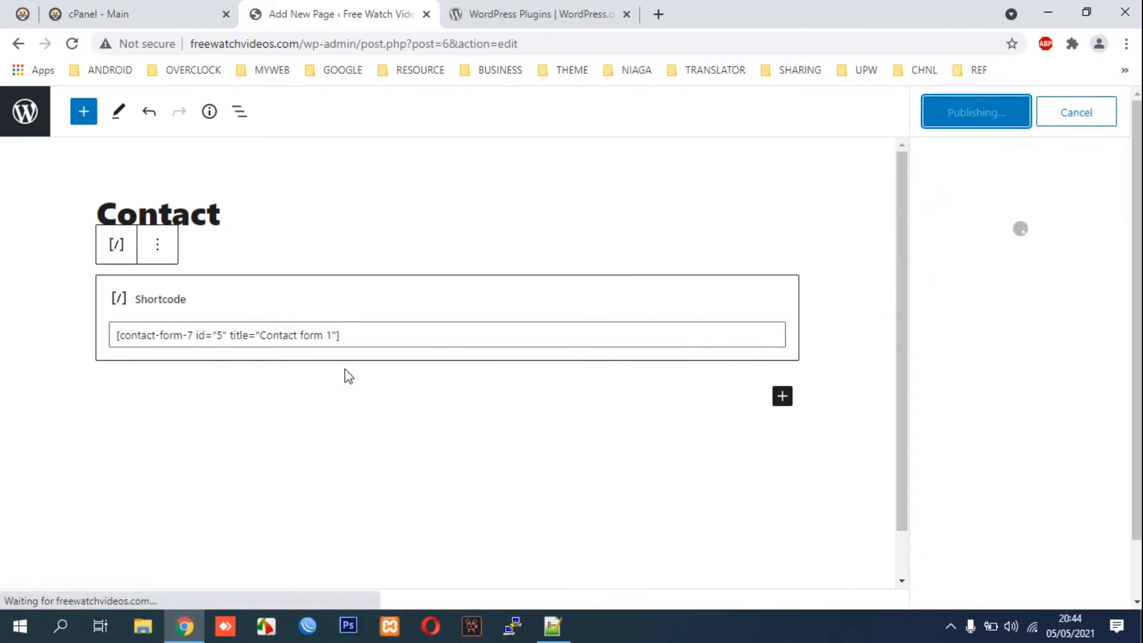
- View the published Contact page in a new tab, check its form fields, and close that tab
{"action": "right_click", "coordinate": [169, 555]}
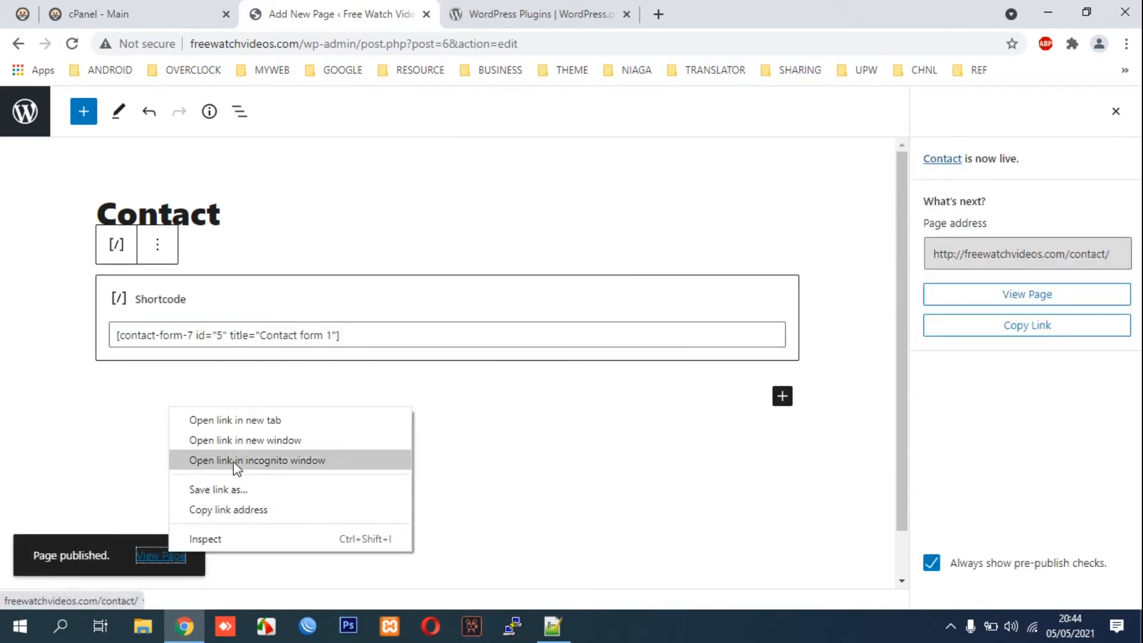
{"action": "left_click", "coordinate": [249, 420]}
{"action": "left_click", "coordinate": [498, 18]}
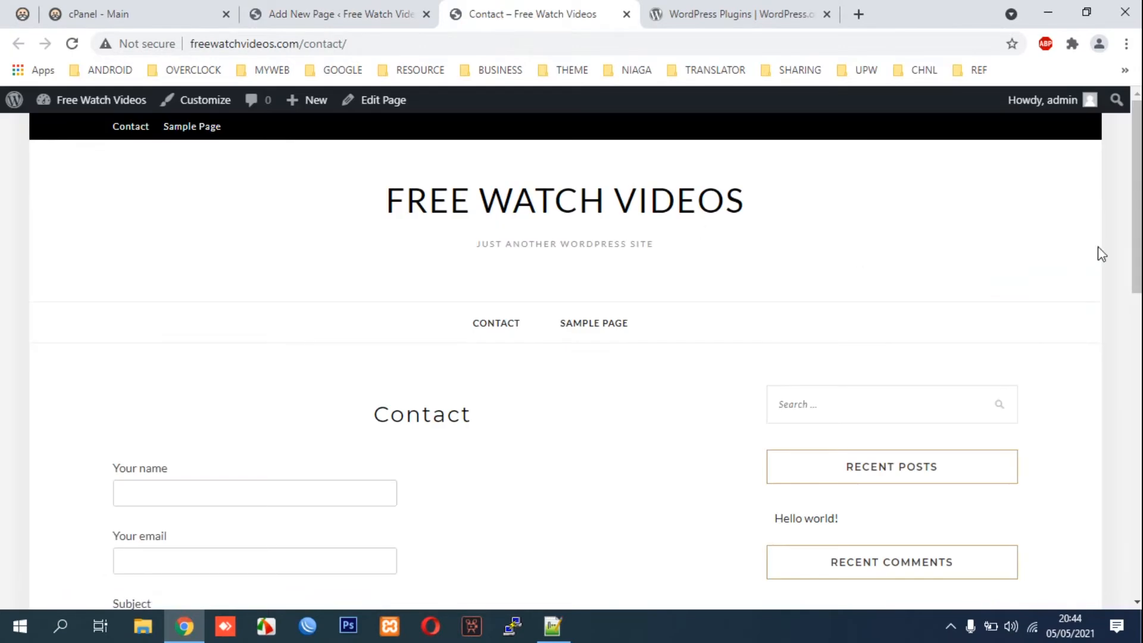
{"action": "left_click_drag", "start_coordinate": [1134, 206], "coordinate": [1130, 306]}
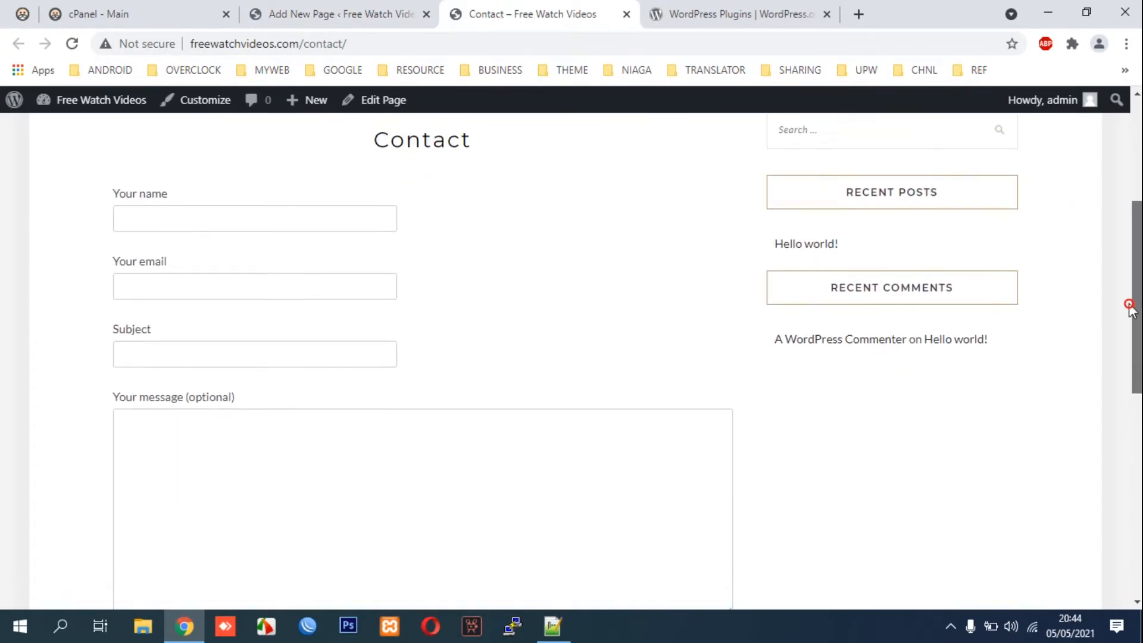
{"action": "left_click", "coordinate": [625, 13]}
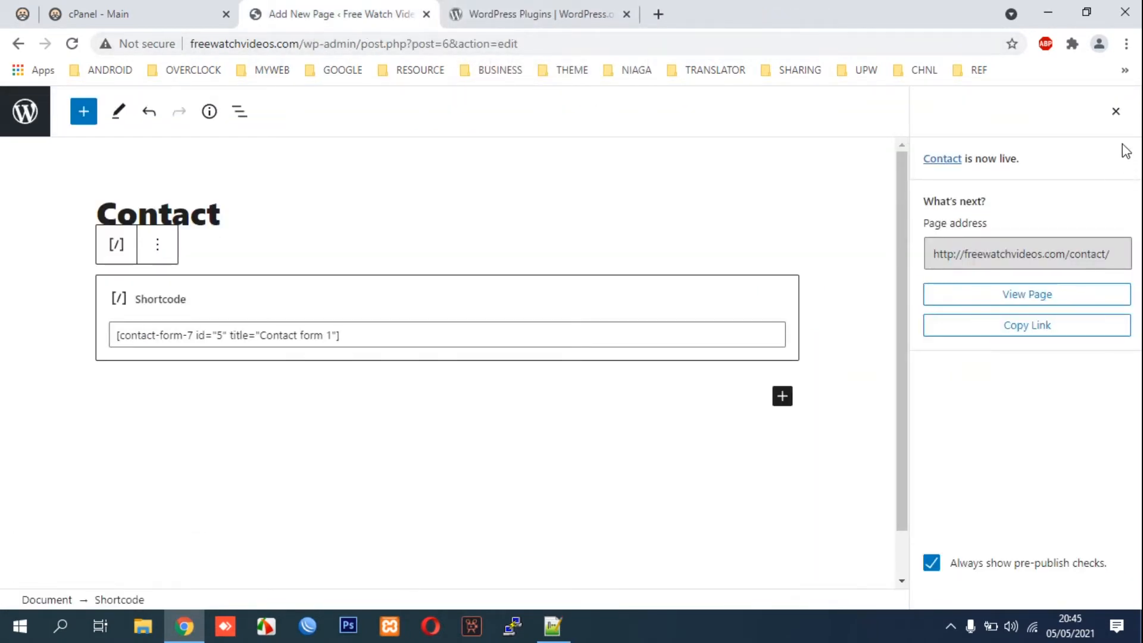
- Leave the page editor and return to the dashboard at freewatchvideos.com/wp-admin/
{"action": "left_click", "coordinate": [1114, 112]}
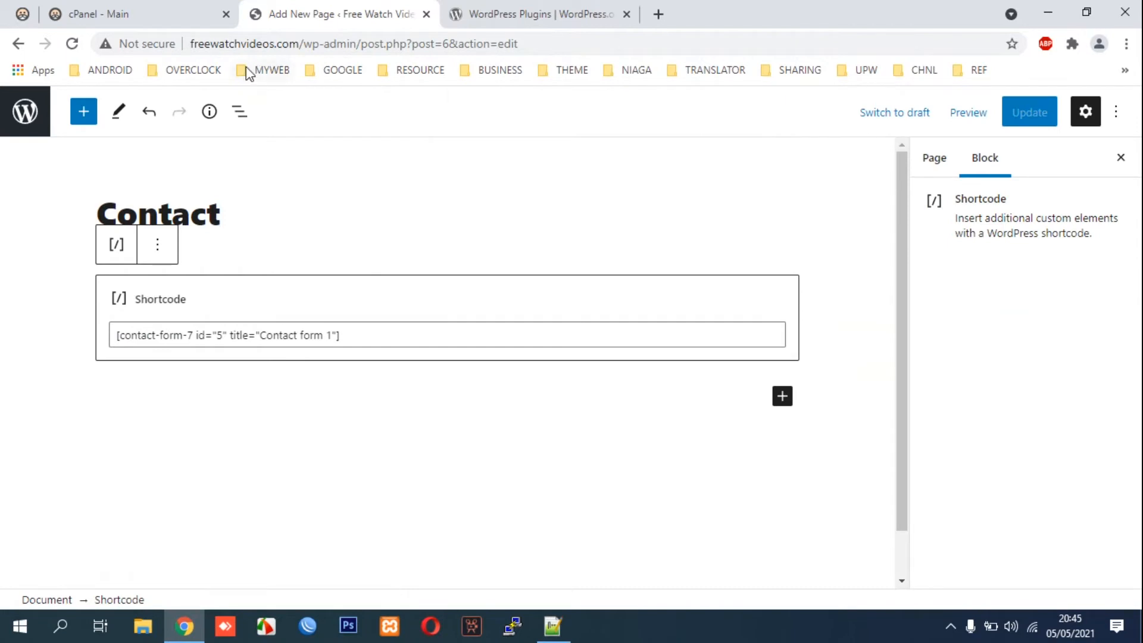
{"action": "left_click_drag", "start_coordinate": [361, 43], "coordinate": [868, 69]}
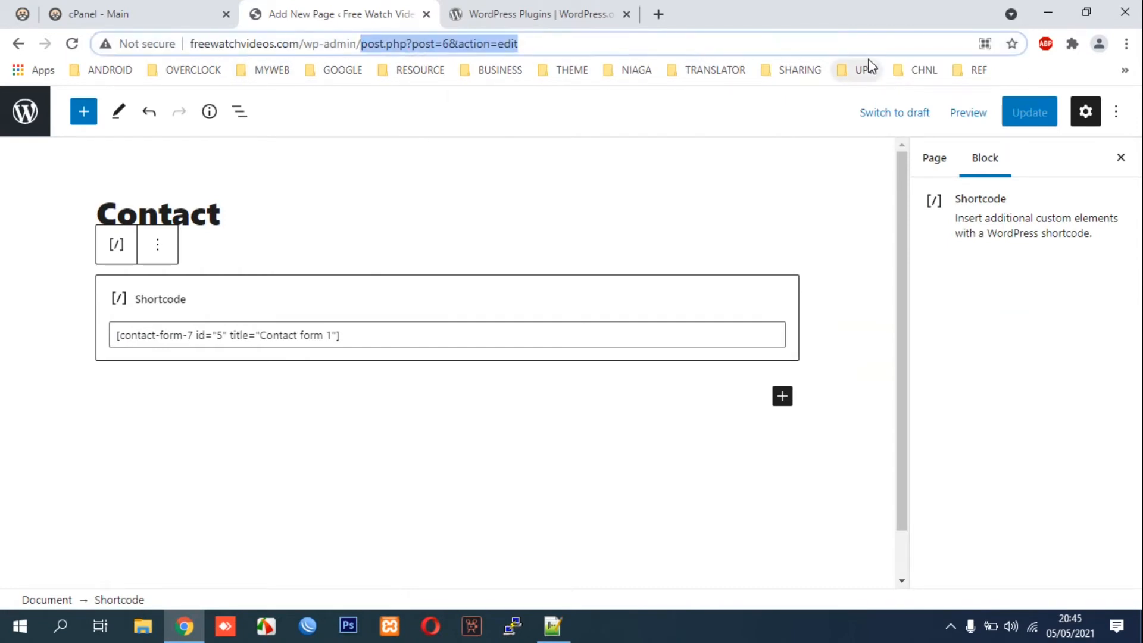
{"action": "key", "text": "BackSpace"}
{"action": "key", "text": "Return"}
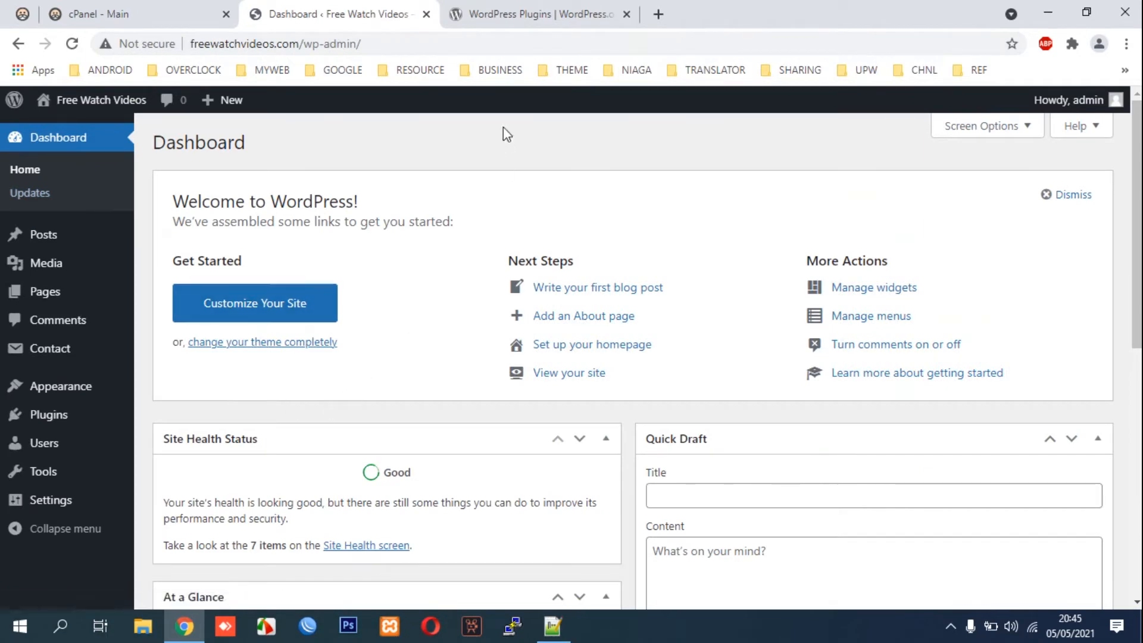
- Search the WordPress.org plugin directory for "seo"
{"action": "left_click", "coordinate": [510, 18]}
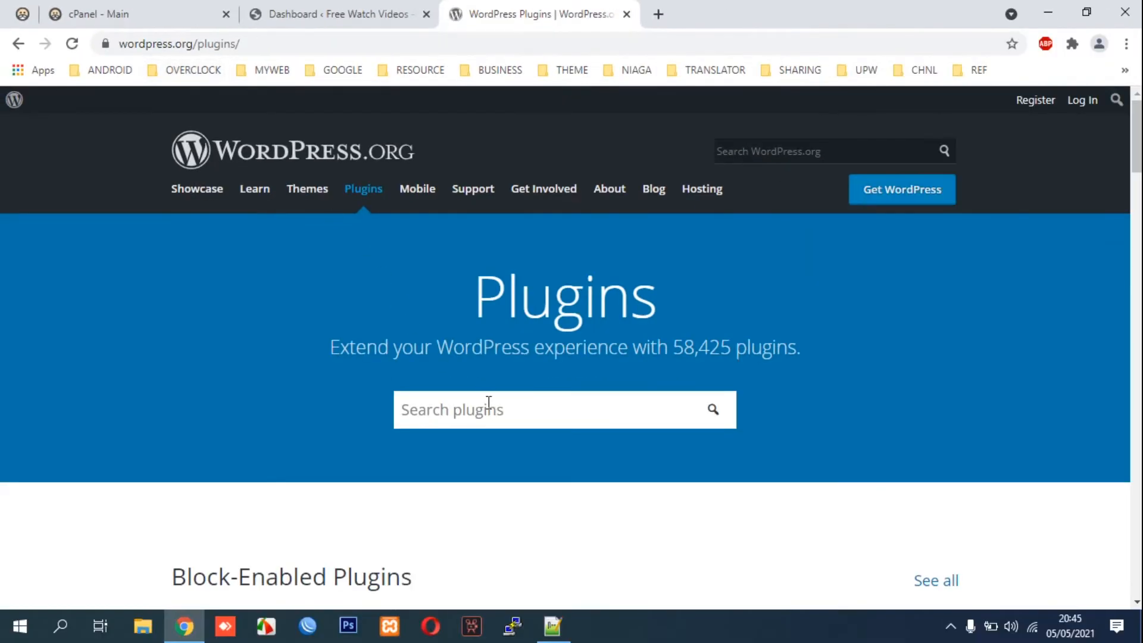
{"action": "left_click", "coordinate": [488, 403]}
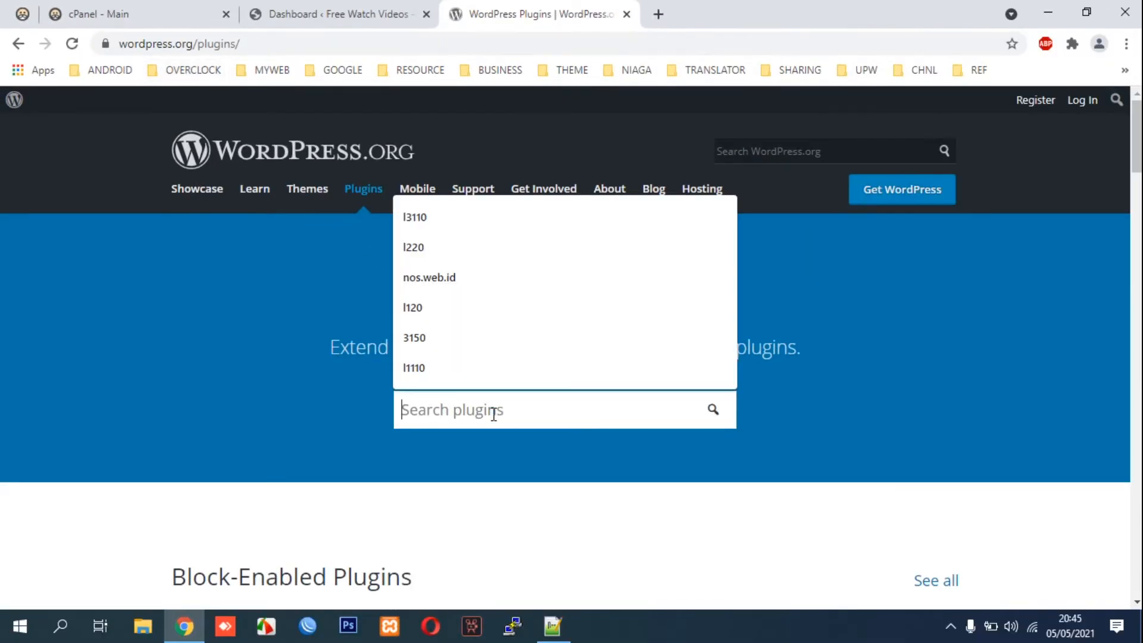
{"action": "type", "text": "seo"}
{"action": "key", "text": "Return"}
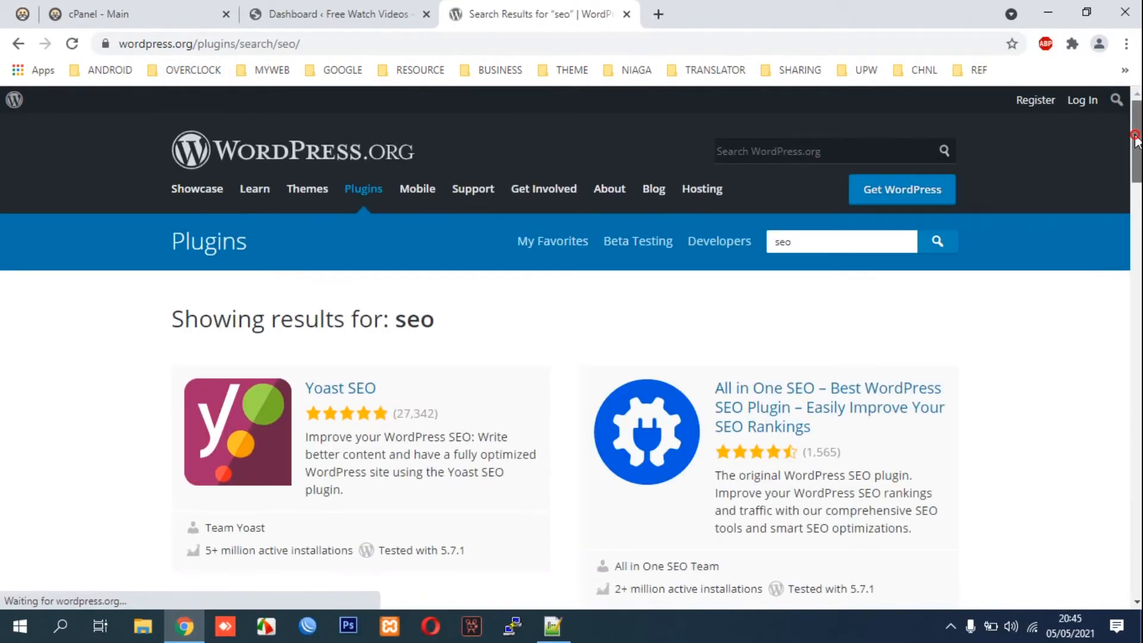
- Open the All in One SEO plugin page and download all-in-one-seo-pack.4.1.0.2.zip to the Desktop
{"action": "left_click_drag", "start_coordinate": [1137, 137], "coordinate": [1097, 171]}
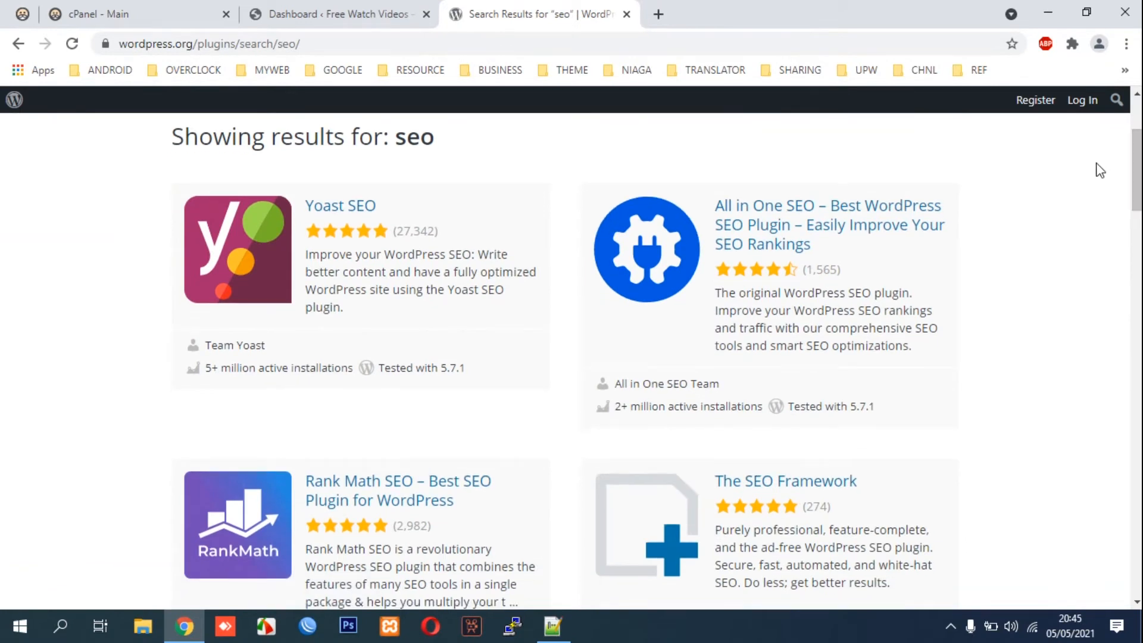
{"action": "left_click", "coordinate": [797, 233]}
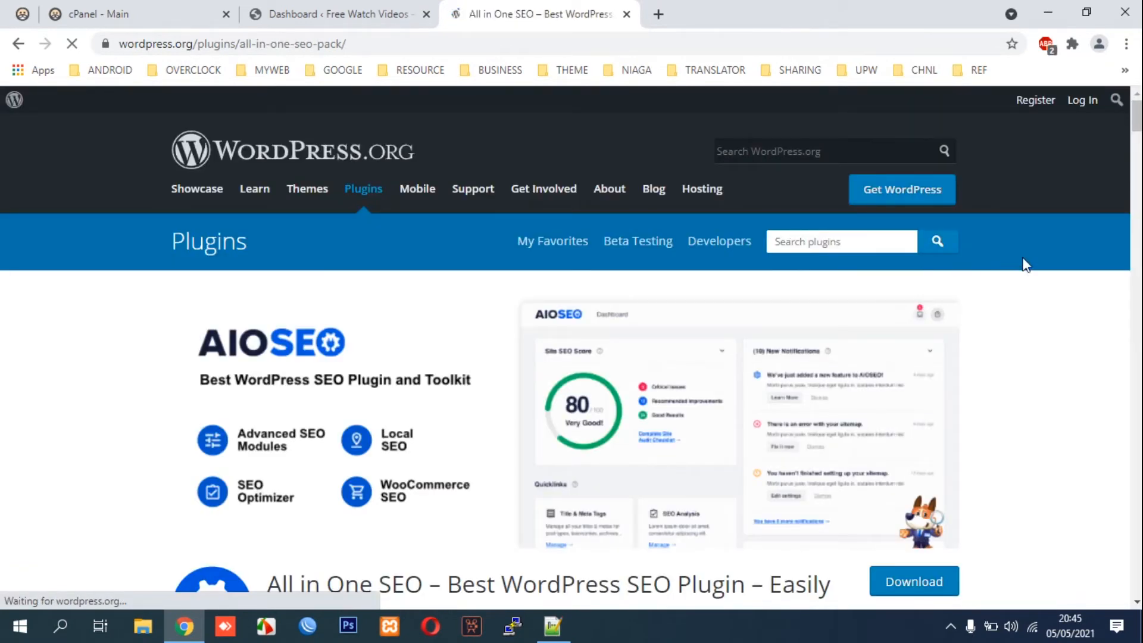
{"action": "left_click_drag", "start_coordinate": [1136, 119], "coordinate": [1136, 141]}
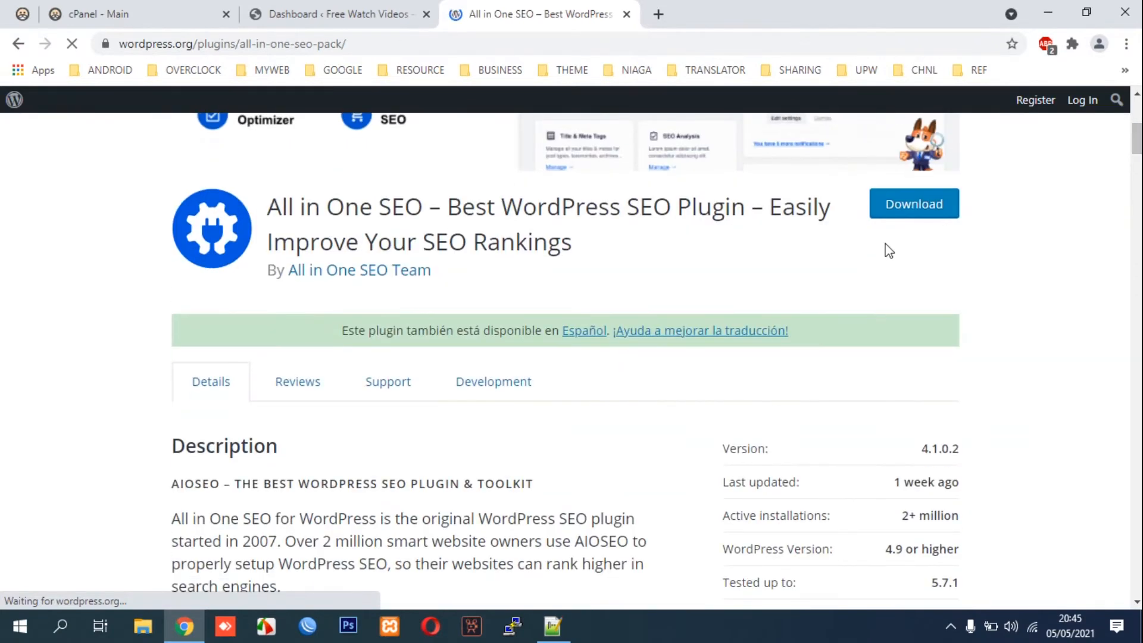
{"action": "left_click", "coordinate": [915, 222]}
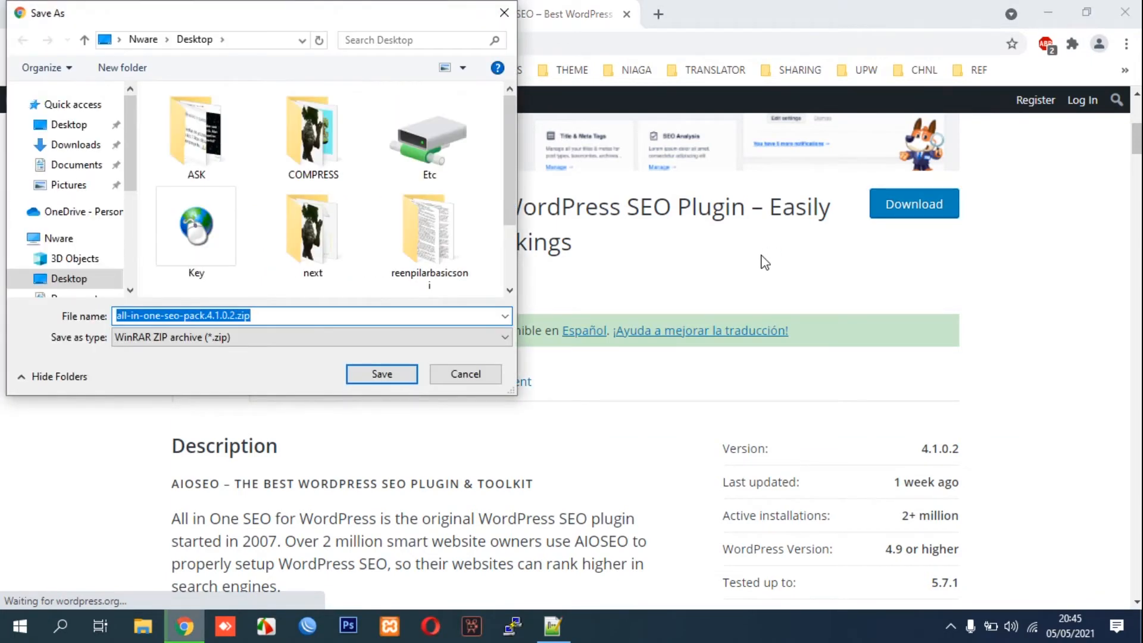
{"action": "left_click", "coordinate": [379, 374]}
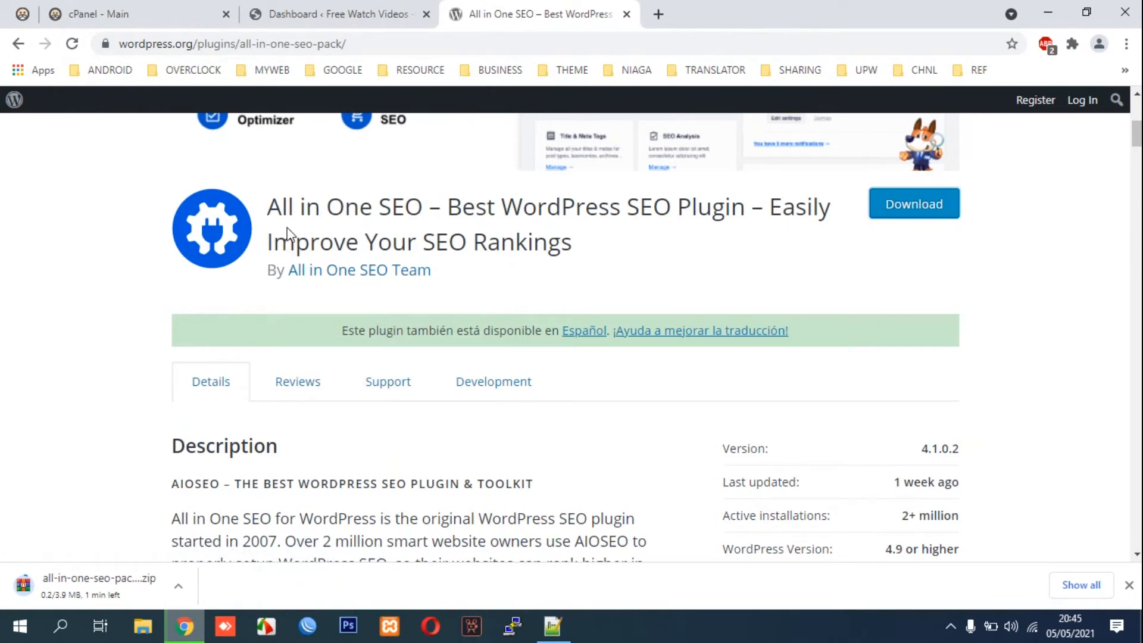
- Open the File Manager in cPanel and navigate to the public_html/wp-content/plugins folder
{"action": "left_click", "coordinate": [122, 10]}
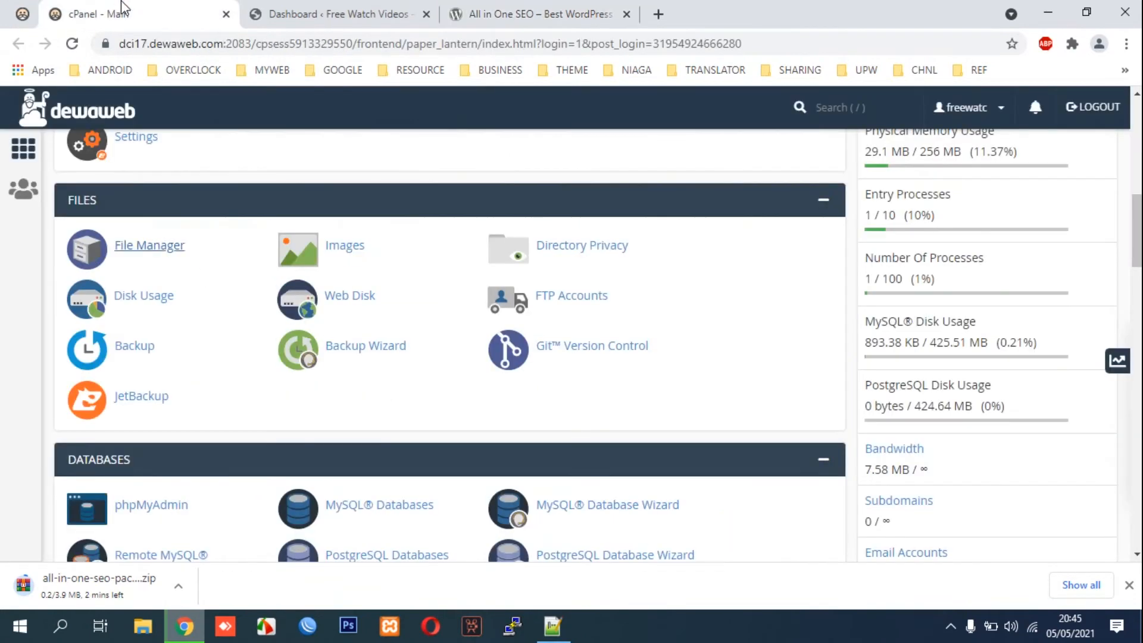
{"action": "left_click", "coordinate": [164, 253]}
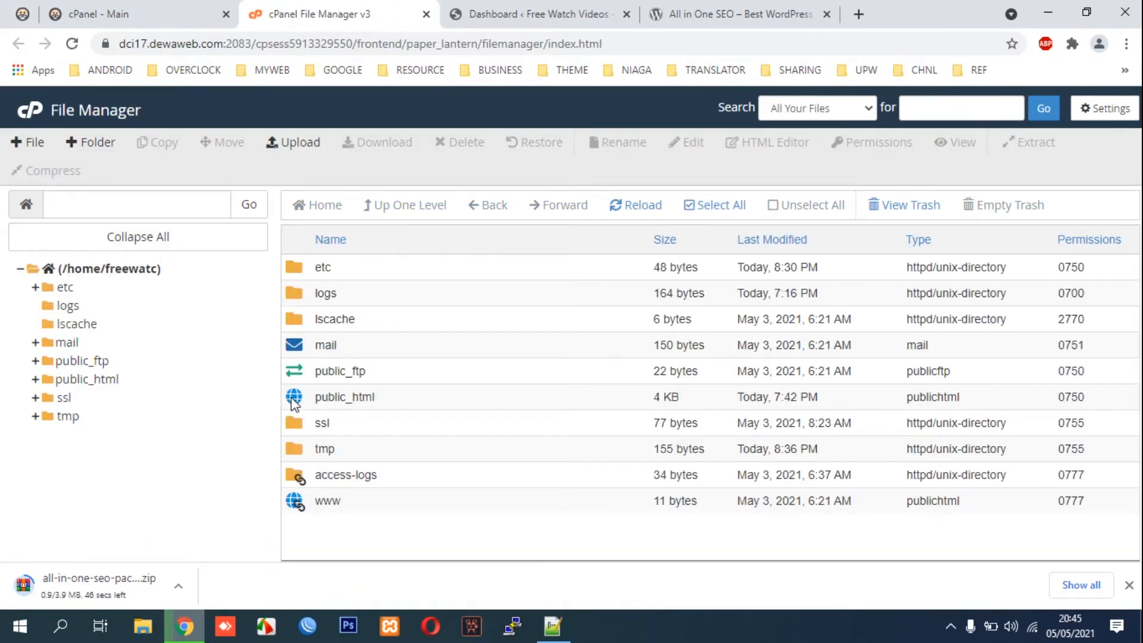
{"action": "double_click", "coordinate": [293, 402]}
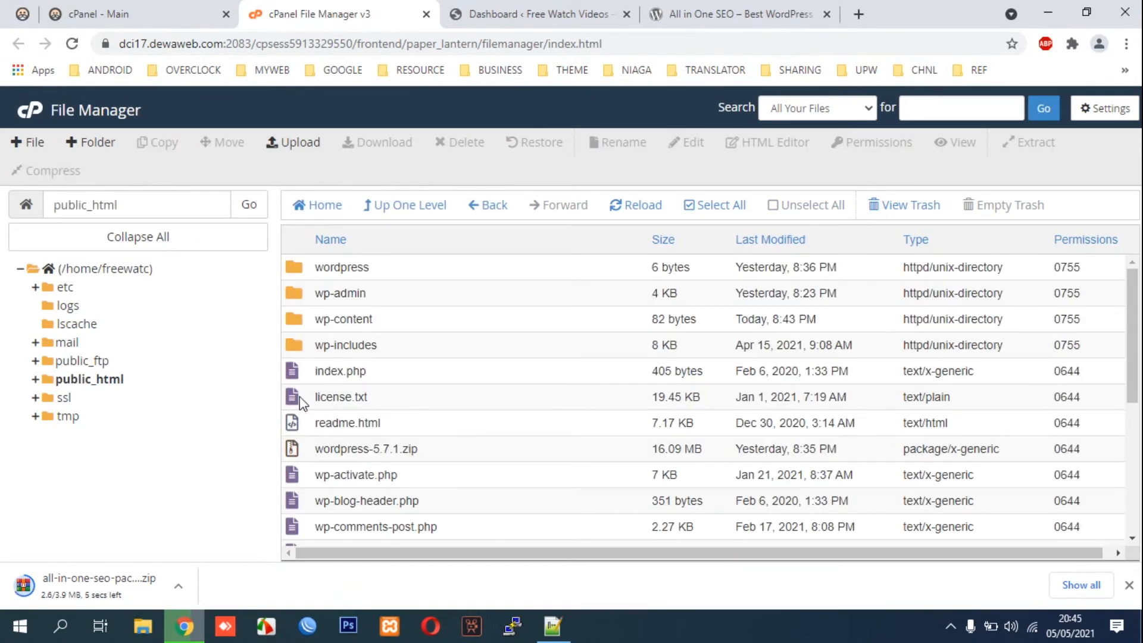
{"action": "double_click", "coordinate": [304, 324]}
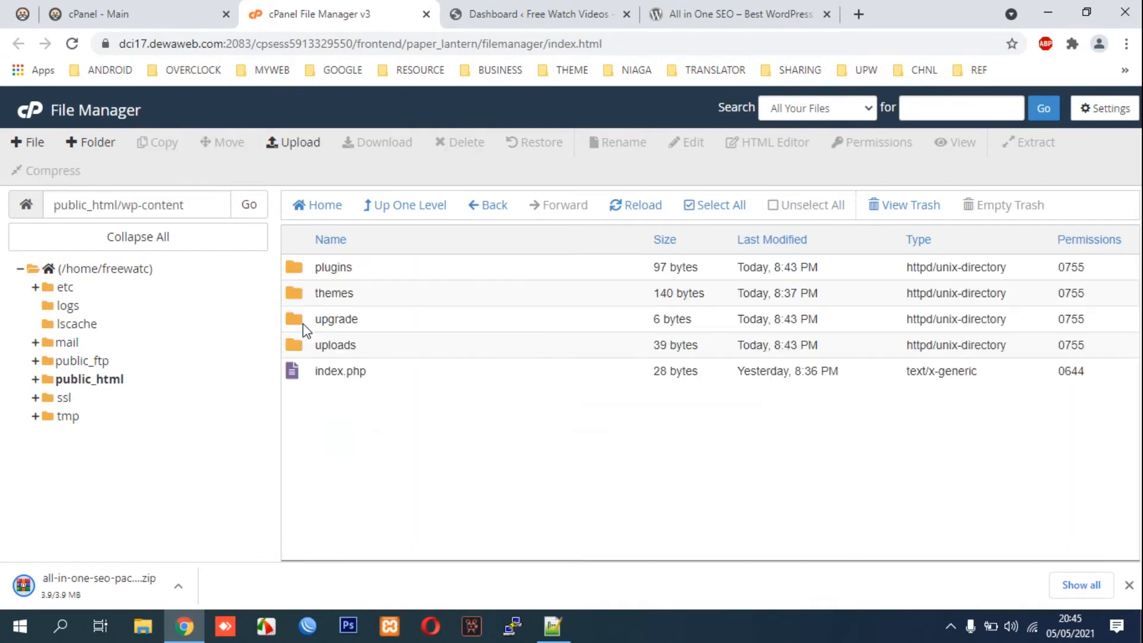
{"action": "double_click", "coordinate": [295, 272]}
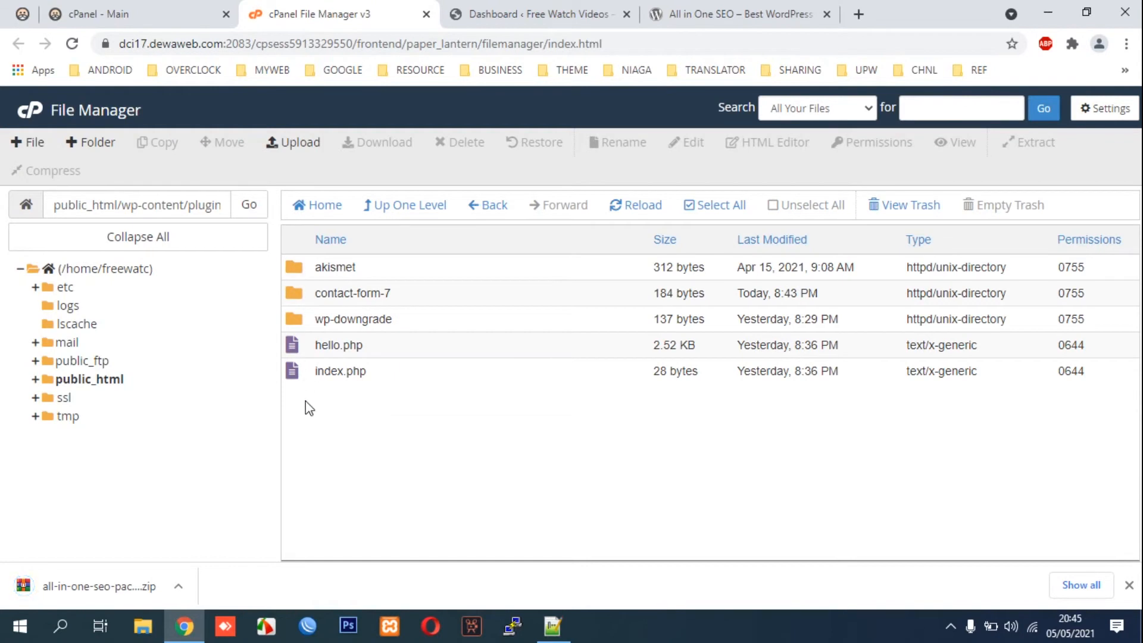
- Upload all-in-one-seo-pack.4.1.0.2.zip from the Desktop to the plugins folder and return to that folder's listing
{"action": "left_click", "coordinate": [295, 143]}
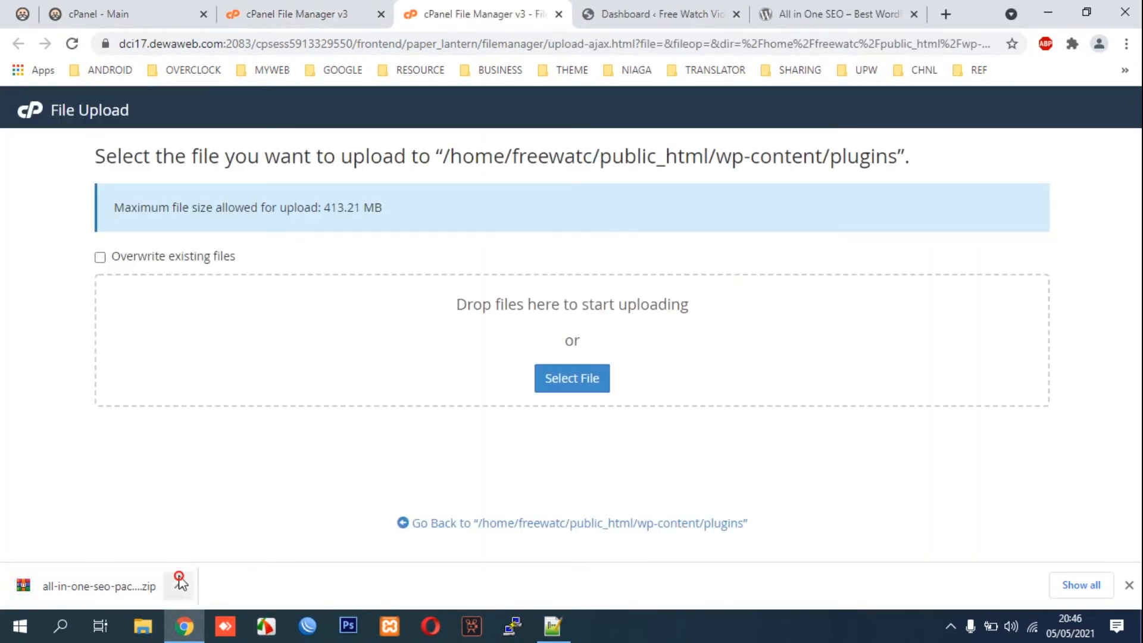
{"action": "left_click", "coordinate": [180, 580]}
{"action": "left_click", "coordinate": [558, 379]}
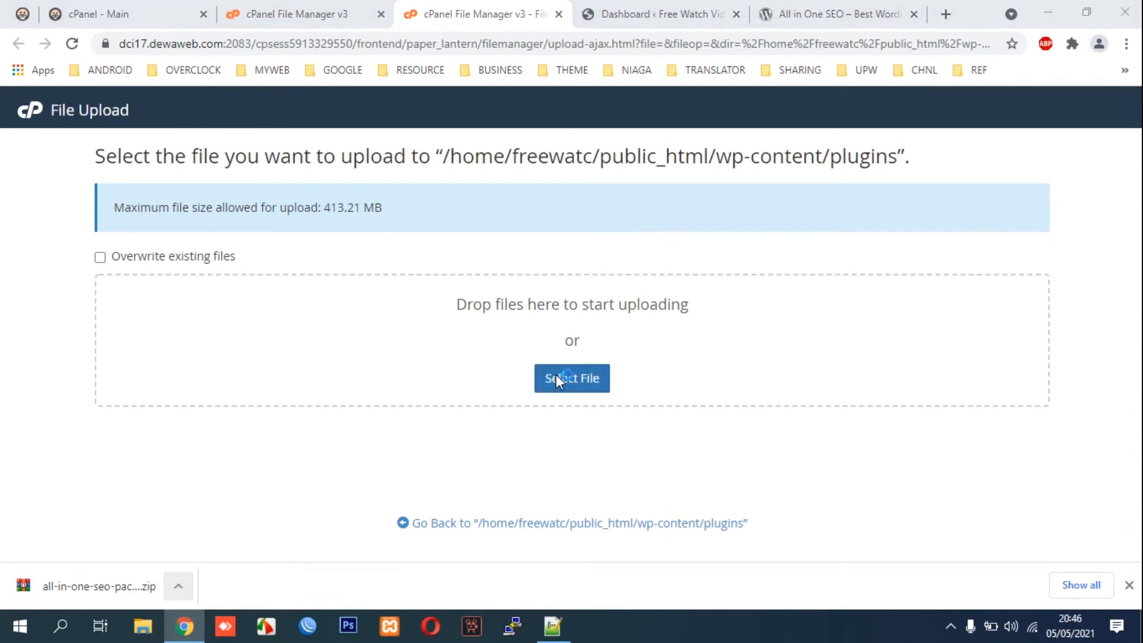
{"action": "left_click_drag", "start_coordinate": [513, 170], "coordinate": [503, 237]}
{"action": "left_click", "coordinate": [416, 166]}
{"action": "left_click", "coordinate": [389, 375]}
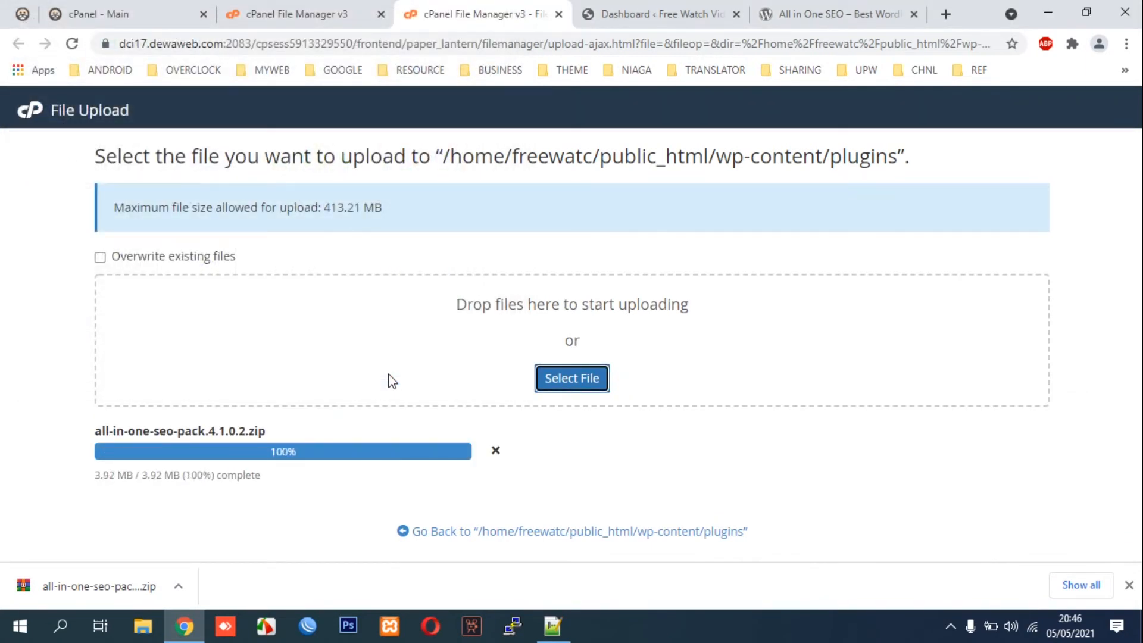
{"action": "left_click", "coordinate": [514, 533]}
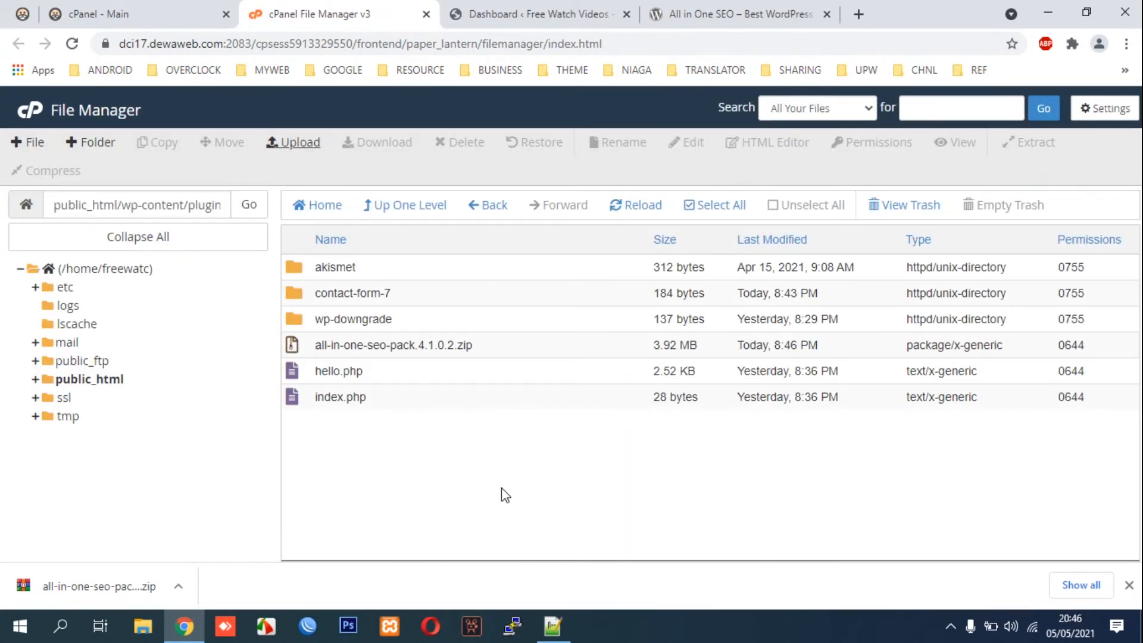
- Extract all-in-one-seo-pack.4.1.0.2.zip in the plugins folder, reload the listing and select the extracted all-in-one-seo-pack folder
{"action": "right_click", "coordinate": [409, 340]}
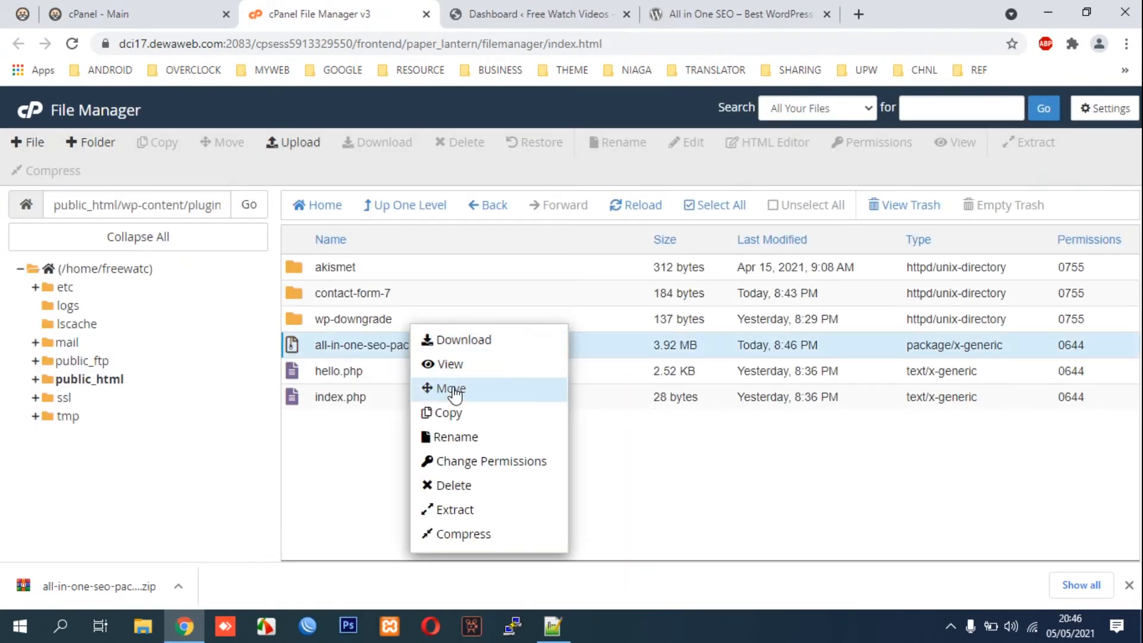
{"action": "left_click", "coordinate": [455, 509]}
{"action": "left_click", "coordinate": [704, 412]}
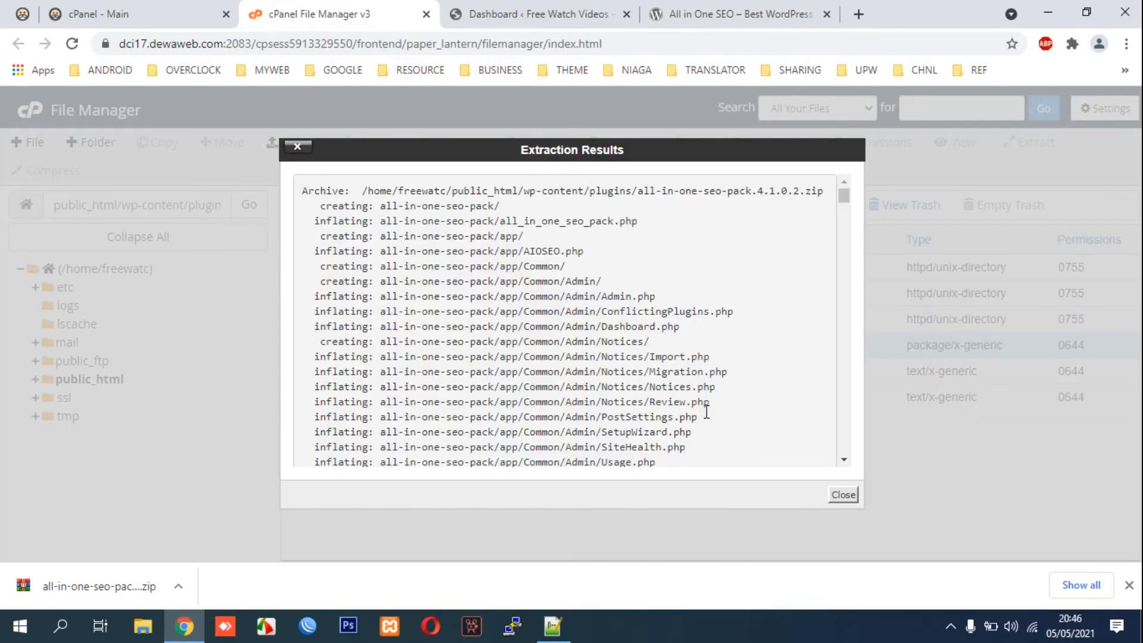
{"action": "left_click", "coordinate": [842, 494]}
{"action": "left_click", "coordinate": [648, 208]}
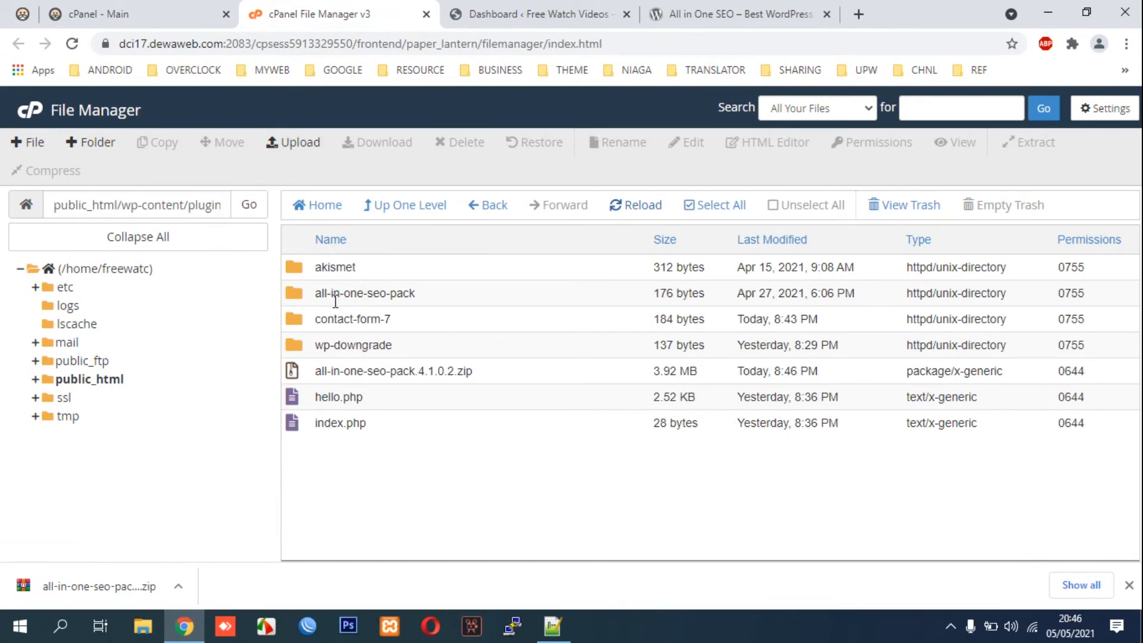
{"action": "left_click", "coordinate": [416, 294]}
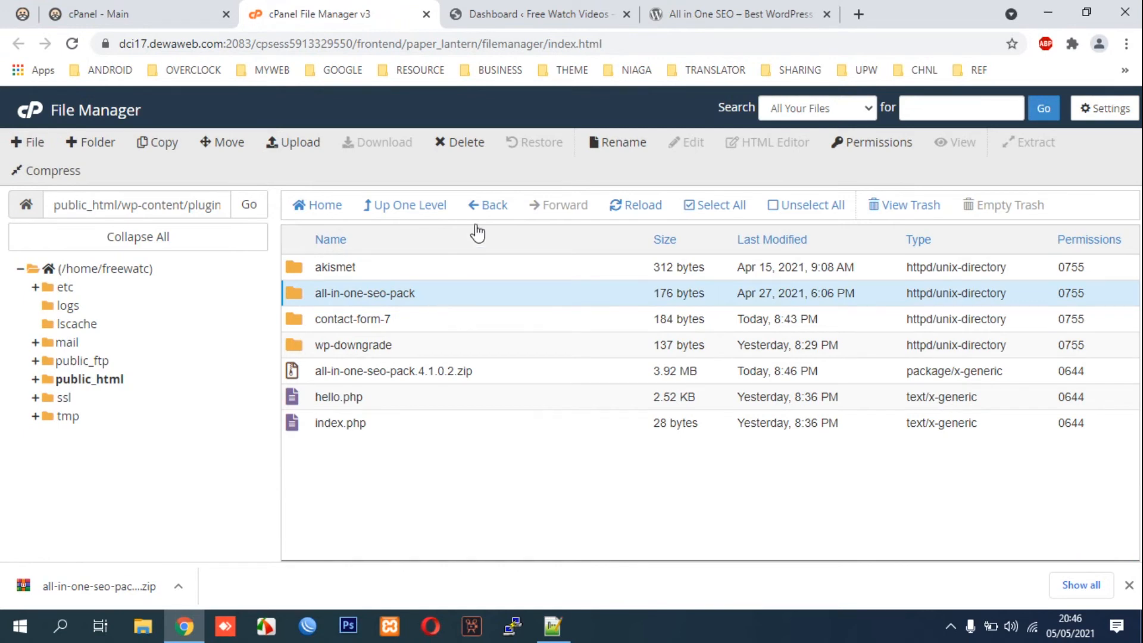
- Switch to the WordPress dashboard and activate the All in One SEO plugin among the installed plugins
{"action": "left_click", "coordinate": [534, 5]}
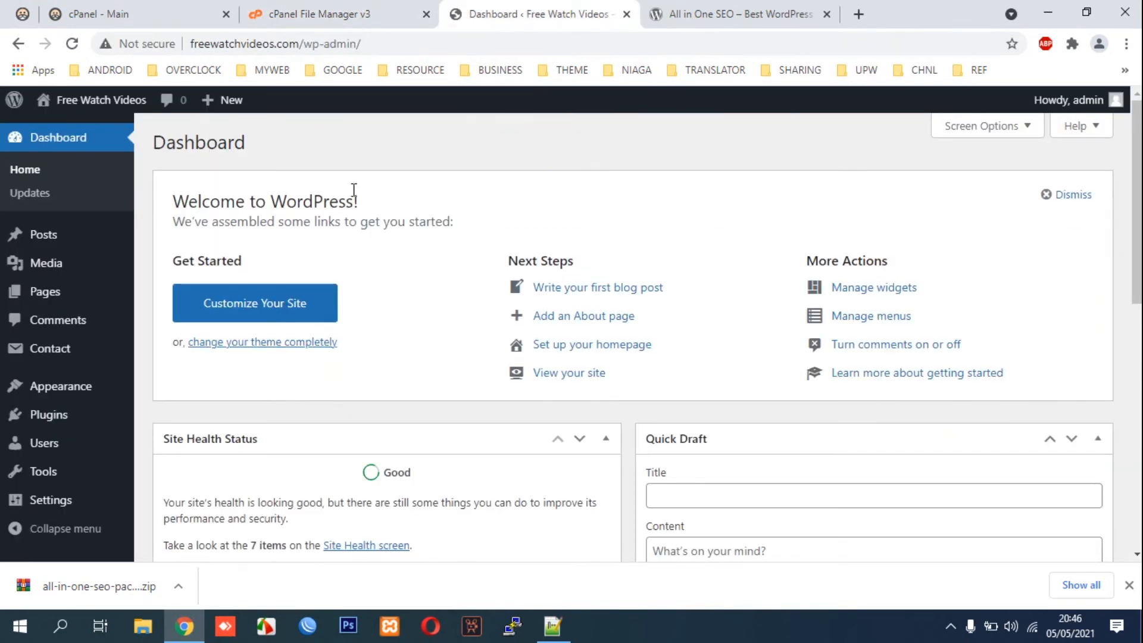
{"action": "mouse_move", "coordinate": [57, 419]}
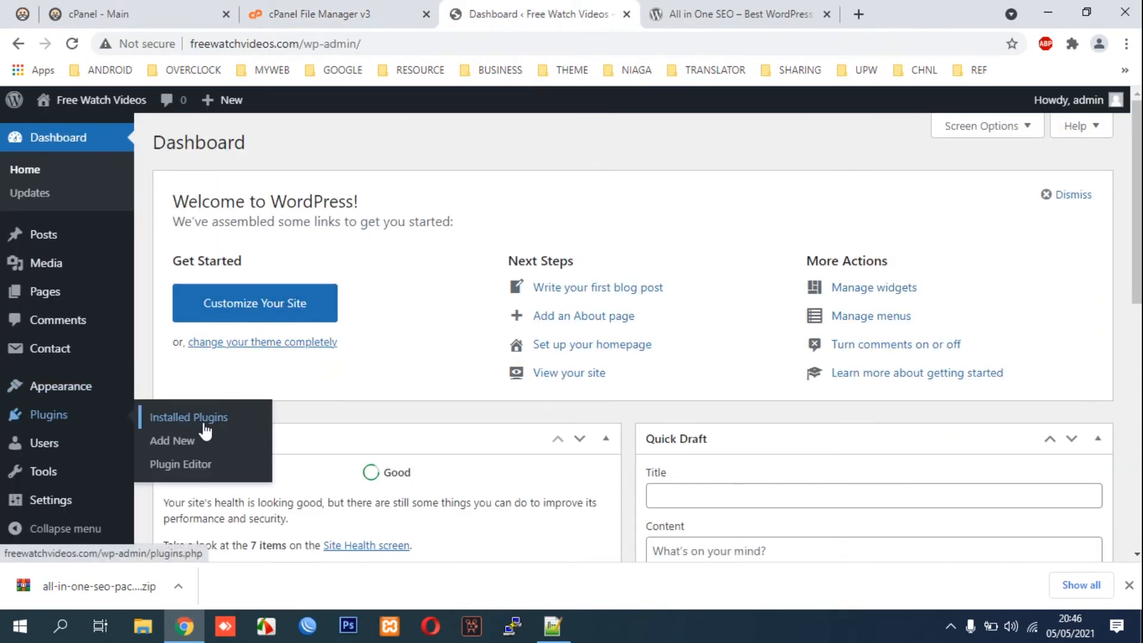
{"action": "left_click", "coordinate": [218, 424]}
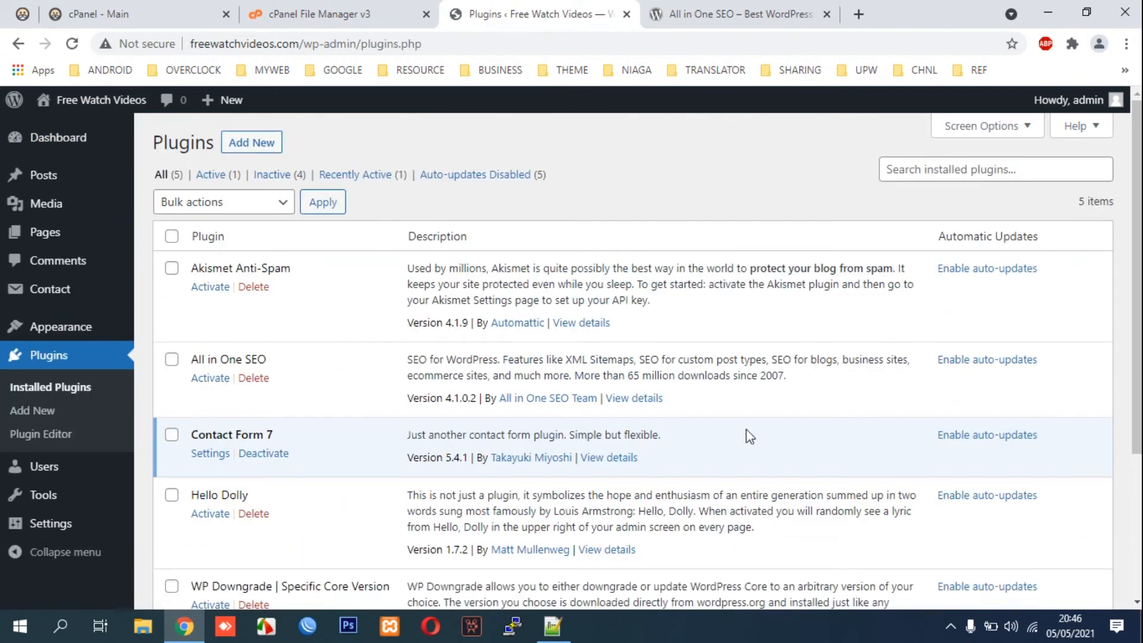
{"action": "left_click", "coordinate": [212, 378]}
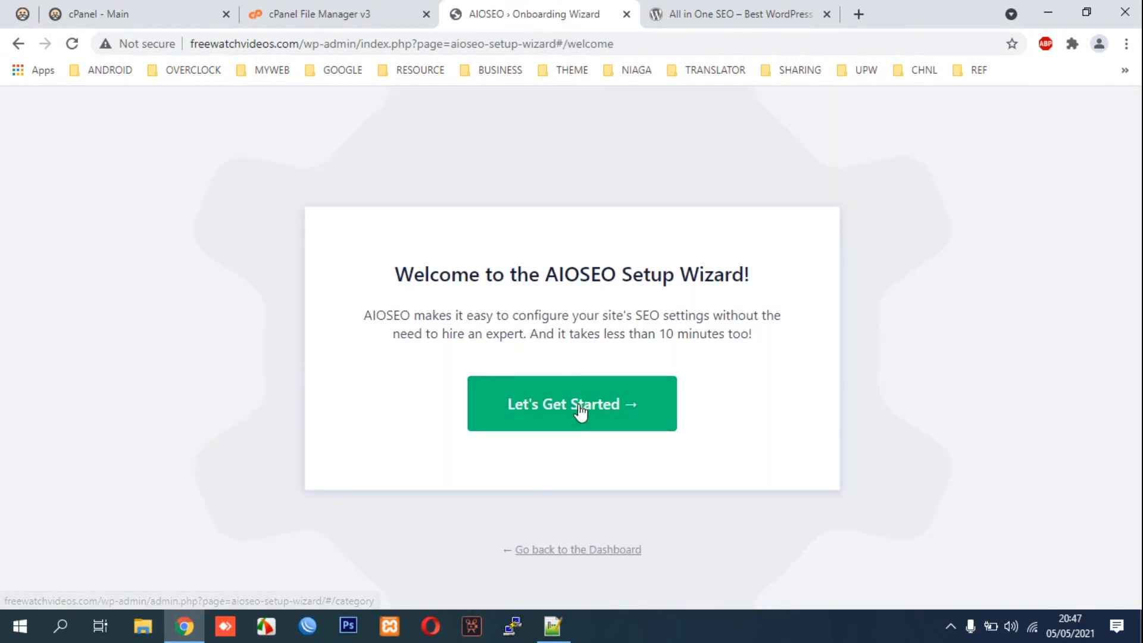
- Start the AIOSEO setup wizard, keep the Blog category, and save the additional information with the social profile URLs left blank
{"action": "left_click", "coordinate": [581, 410]}
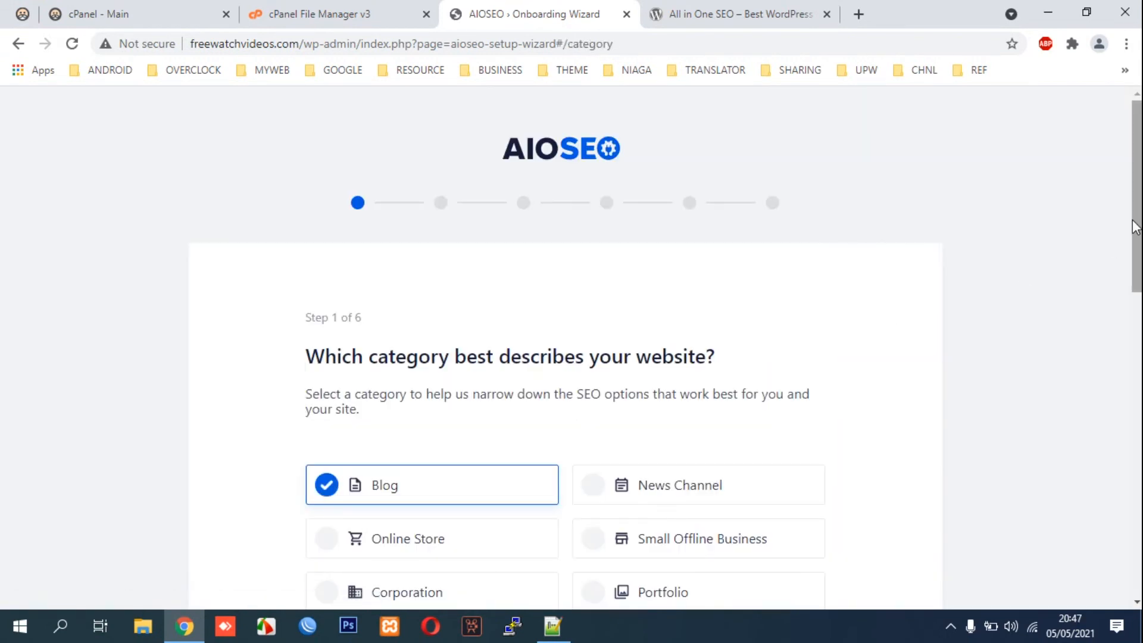
{"action": "scroll", "coordinate": [1137, 288], "scroll_direction": "down", "scroll_amount": 3}
{"action": "scroll", "coordinate": [1137, 288], "scroll_direction": "down", "scroll_amount": 10}
{"action": "left_click", "coordinate": [765, 445]}
{"action": "scroll", "coordinate": [1137, 484], "scroll_direction": "down", "scroll_amount": 7}
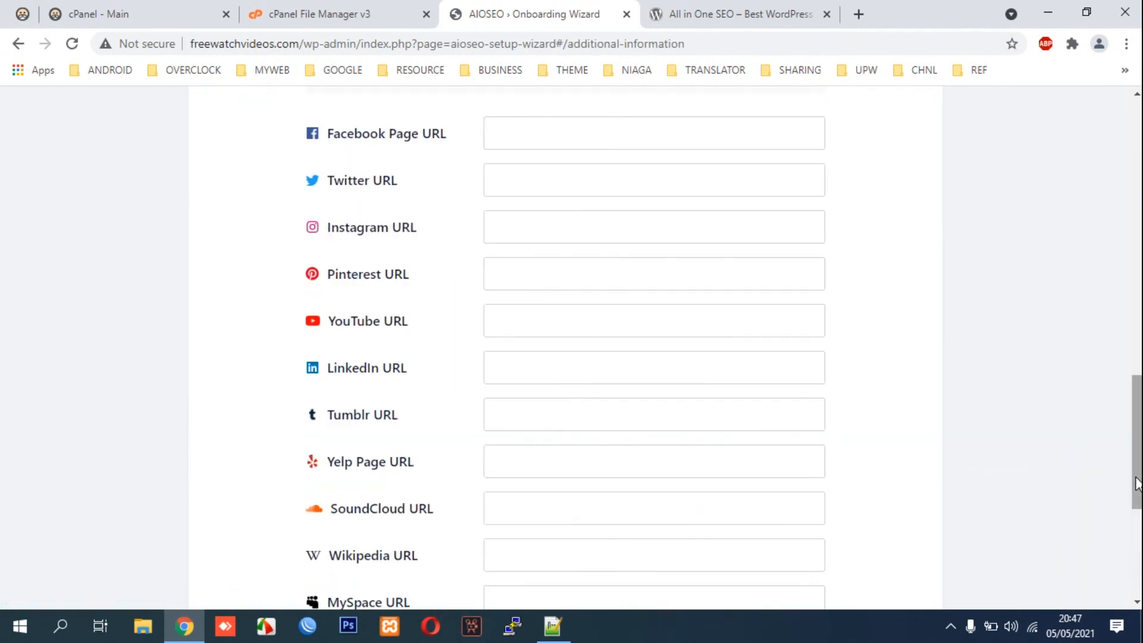
{"action": "scroll", "coordinate": [1136, 447], "scroll_direction": "down", "scroll_amount": 5}
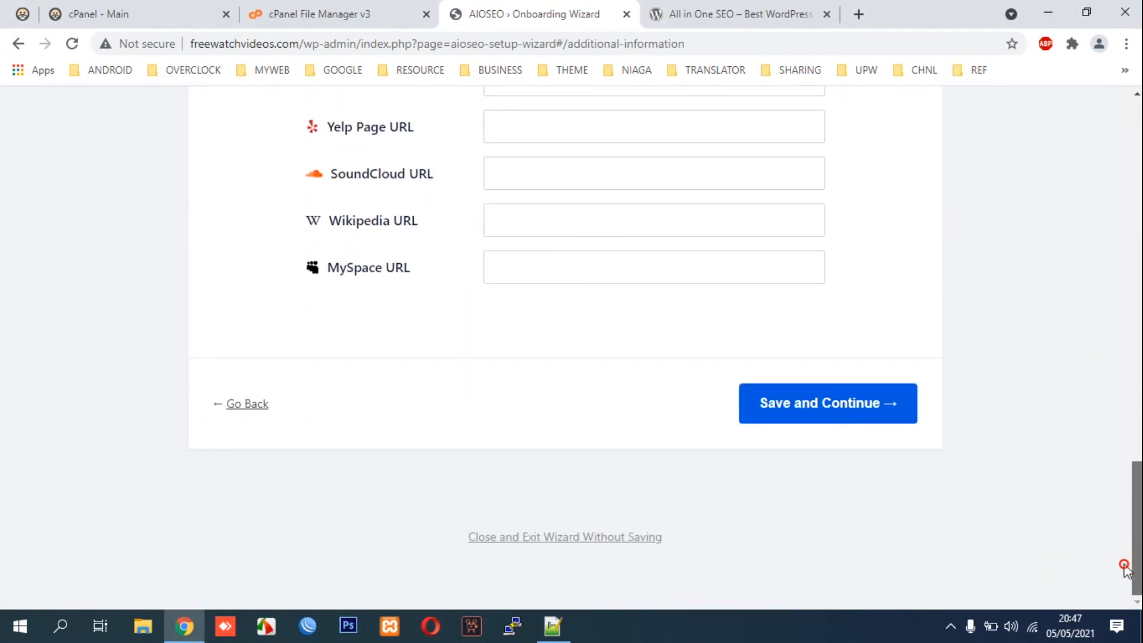
{"action": "left_click", "coordinate": [901, 408]}
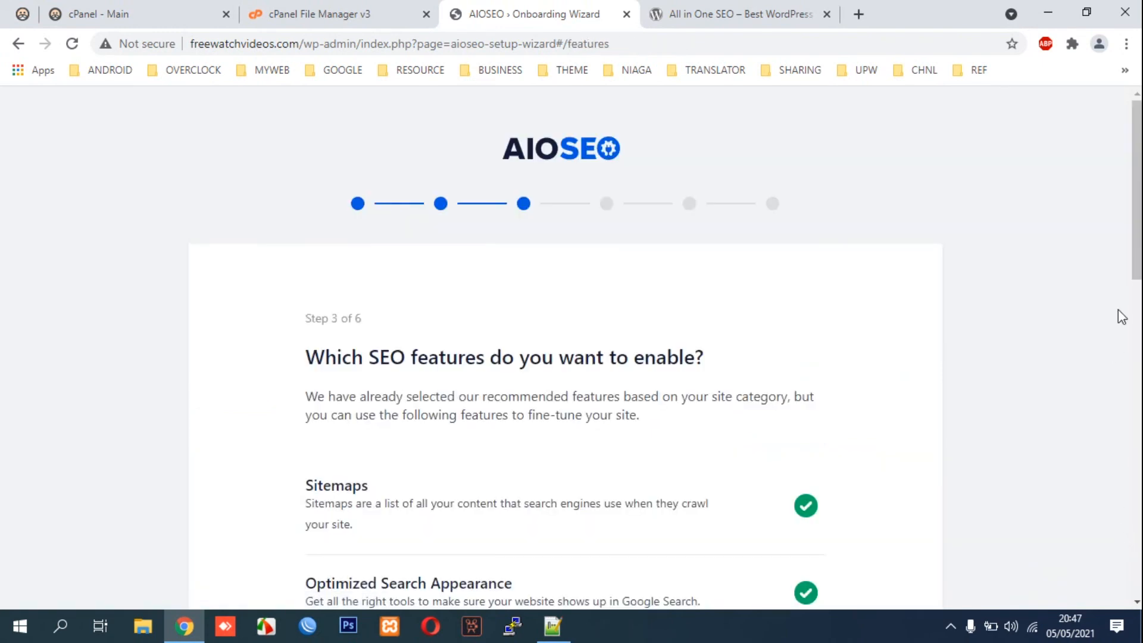
- Save the recommended SEO features and the next wizard pages with their default settings, and postpone purchasing Image SEO
{"action": "scroll", "coordinate": [1122, 451], "scroll_direction": "down", "scroll_amount": 14}
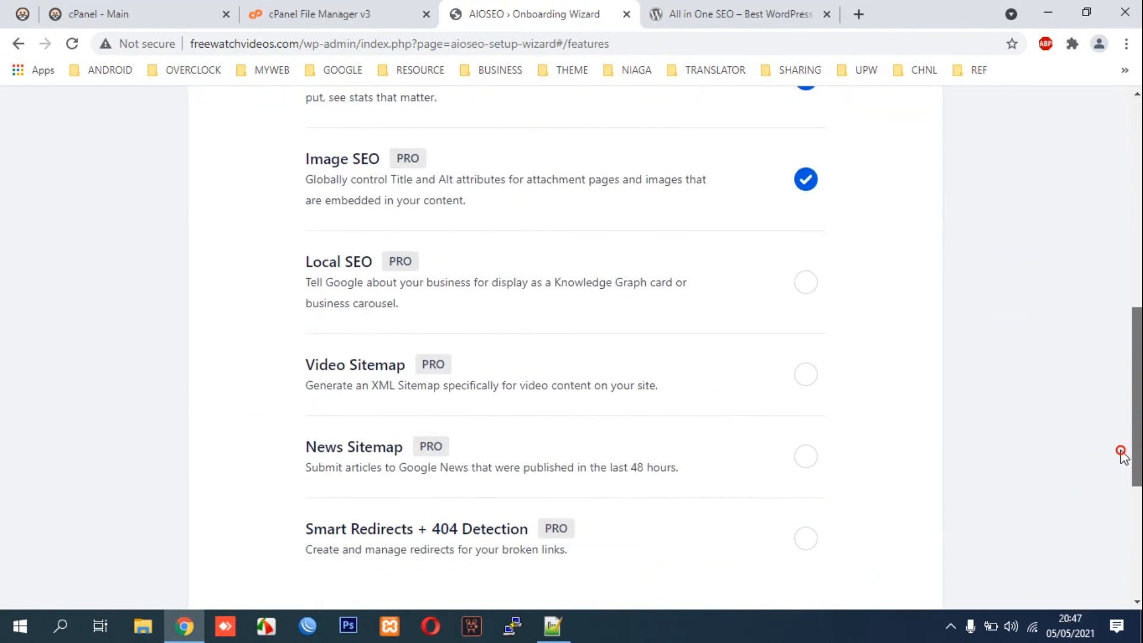
{"action": "left_click", "coordinate": [832, 480]}
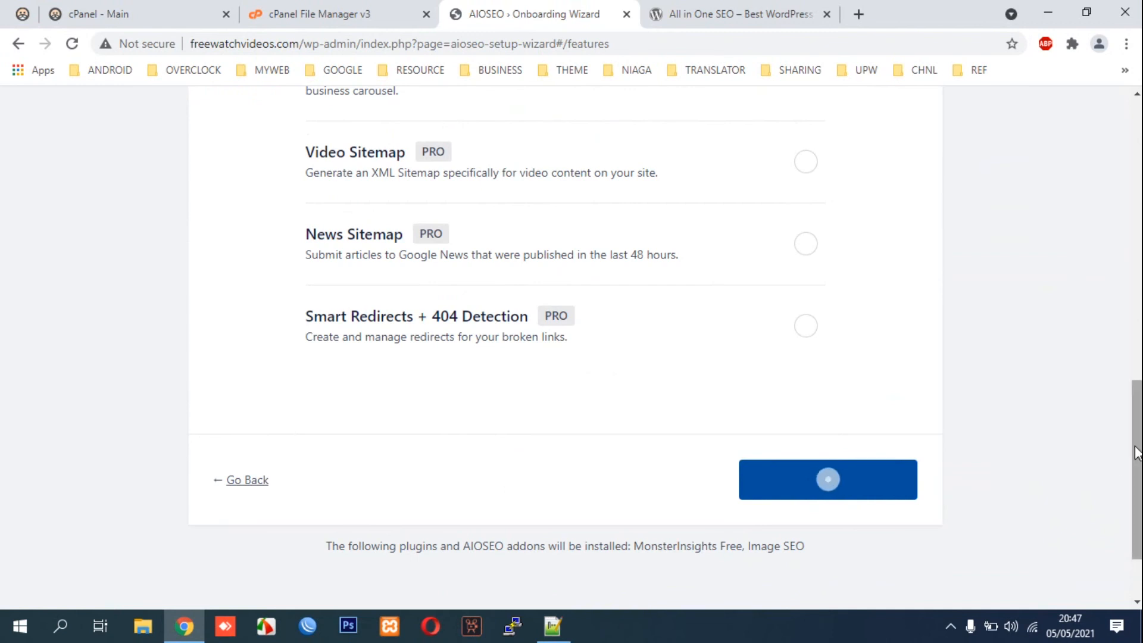
{"action": "left_click_drag", "start_coordinate": [1138, 257], "coordinate": [1135, 503]}
{"action": "left_click", "coordinate": [827, 485]}
{"action": "left_click_drag", "start_coordinate": [1137, 286], "coordinate": [1135, 485]}
{"action": "left_click", "coordinate": [827, 404]}
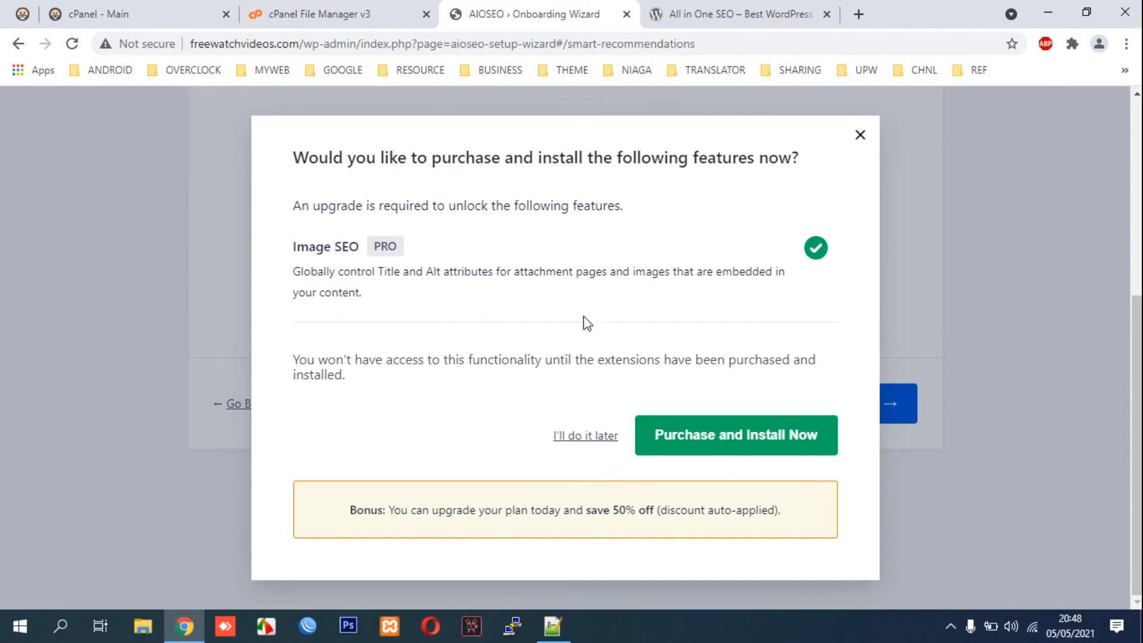
{"action": "left_click", "coordinate": [600, 435]}
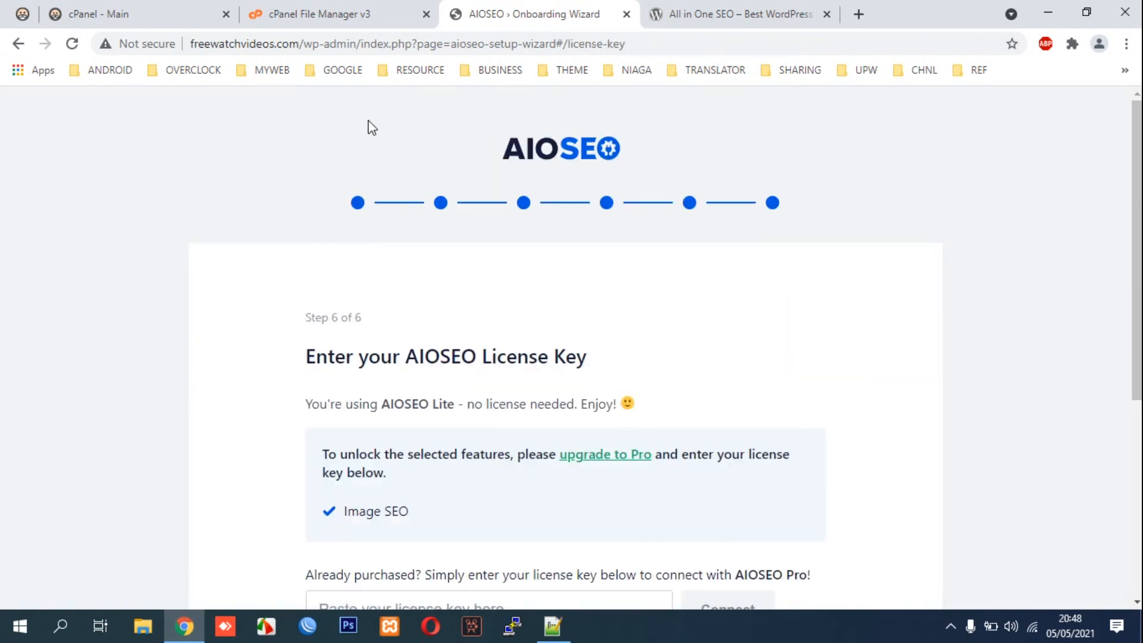
- Leave the setup wizard at the license key page by going to freewatchvideos.com/wp-admin/
{"action": "left_click_drag", "start_coordinate": [360, 44], "coordinate": [804, 74]}
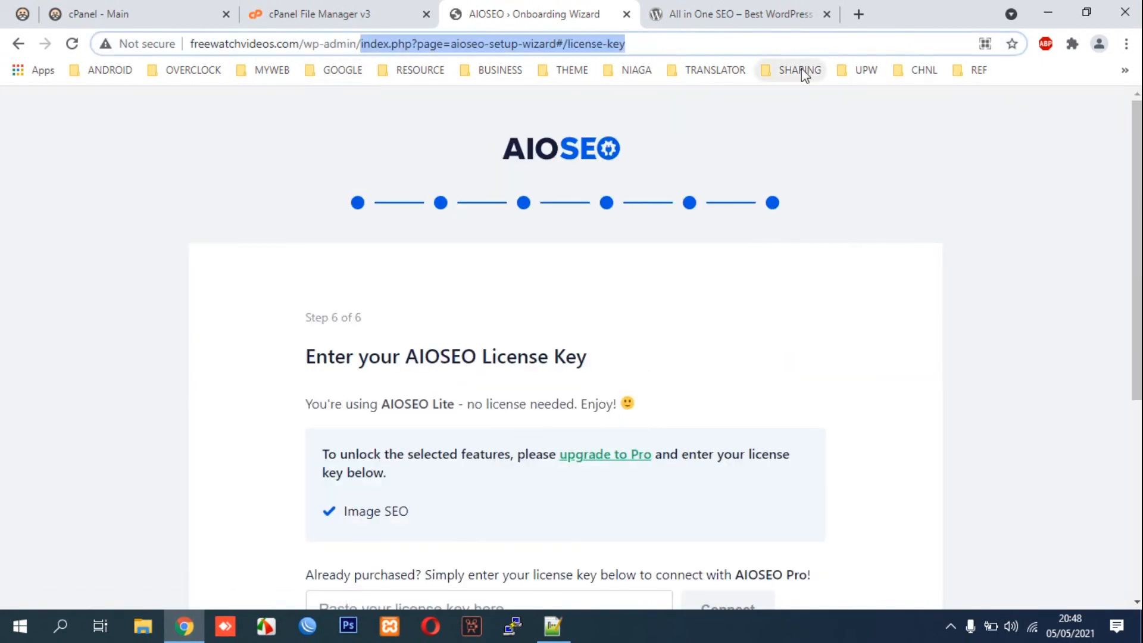
{"action": "key", "text": "BackSpace"}
{"action": "key", "text": "Return"}
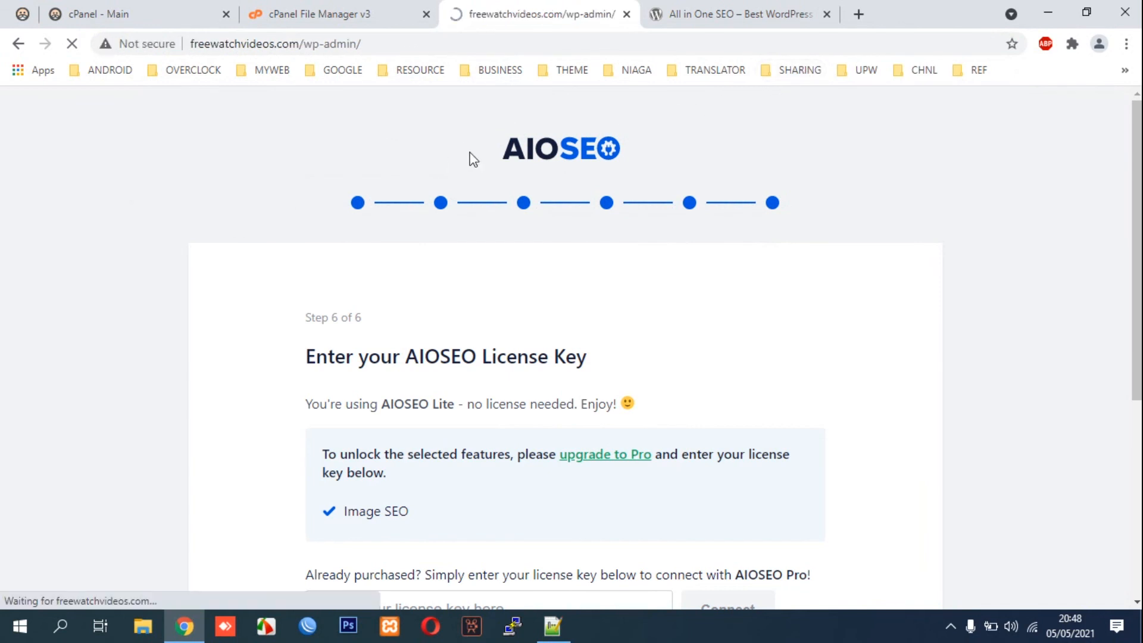